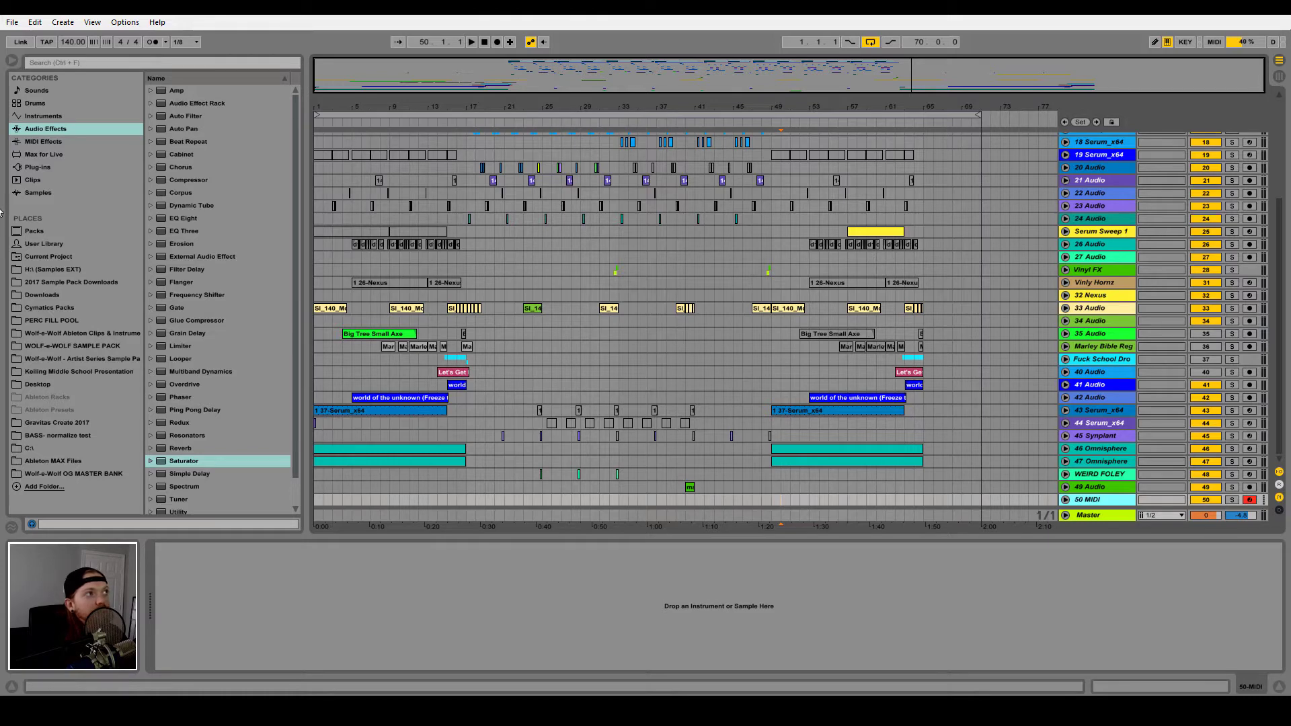
Step: Load Operator from the Instruments browser onto track 50
{"action": "left_click", "coordinate": [43, 117]}
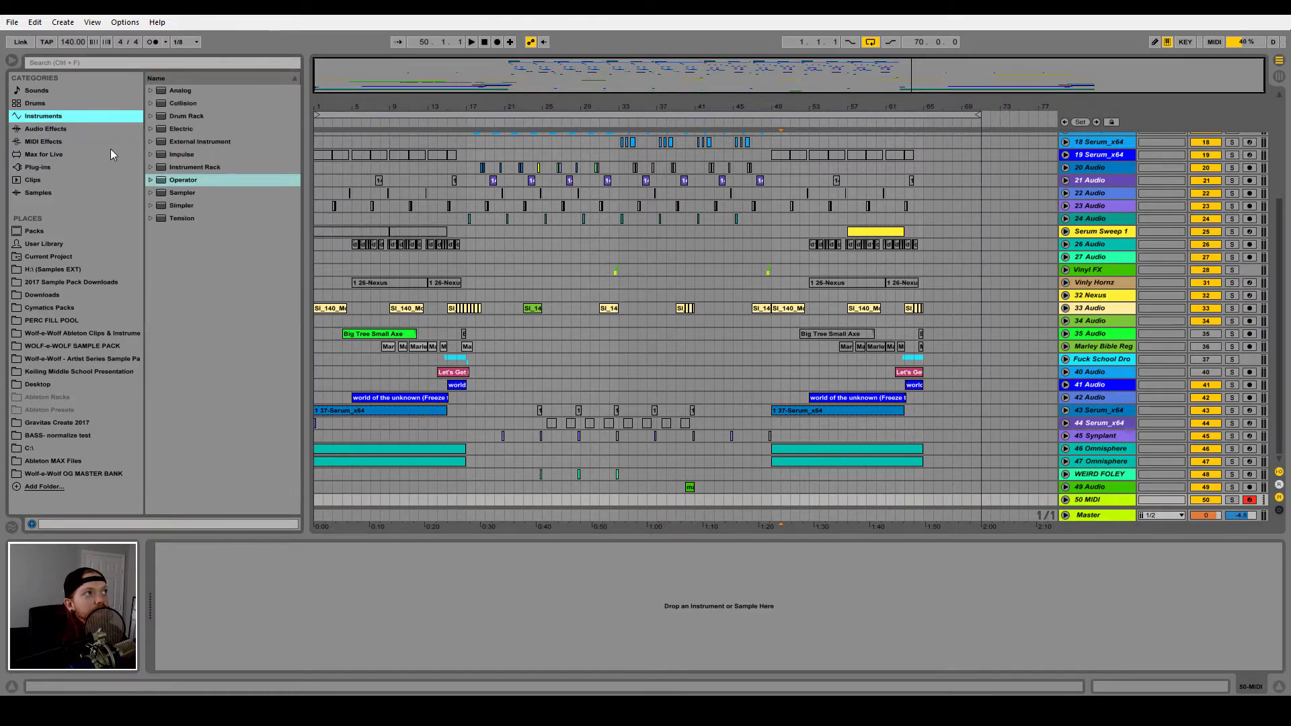
{"action": "left_click", "coordinate": [187, 180]}
{"action": "double_click", "coordinate": [187, 181]}
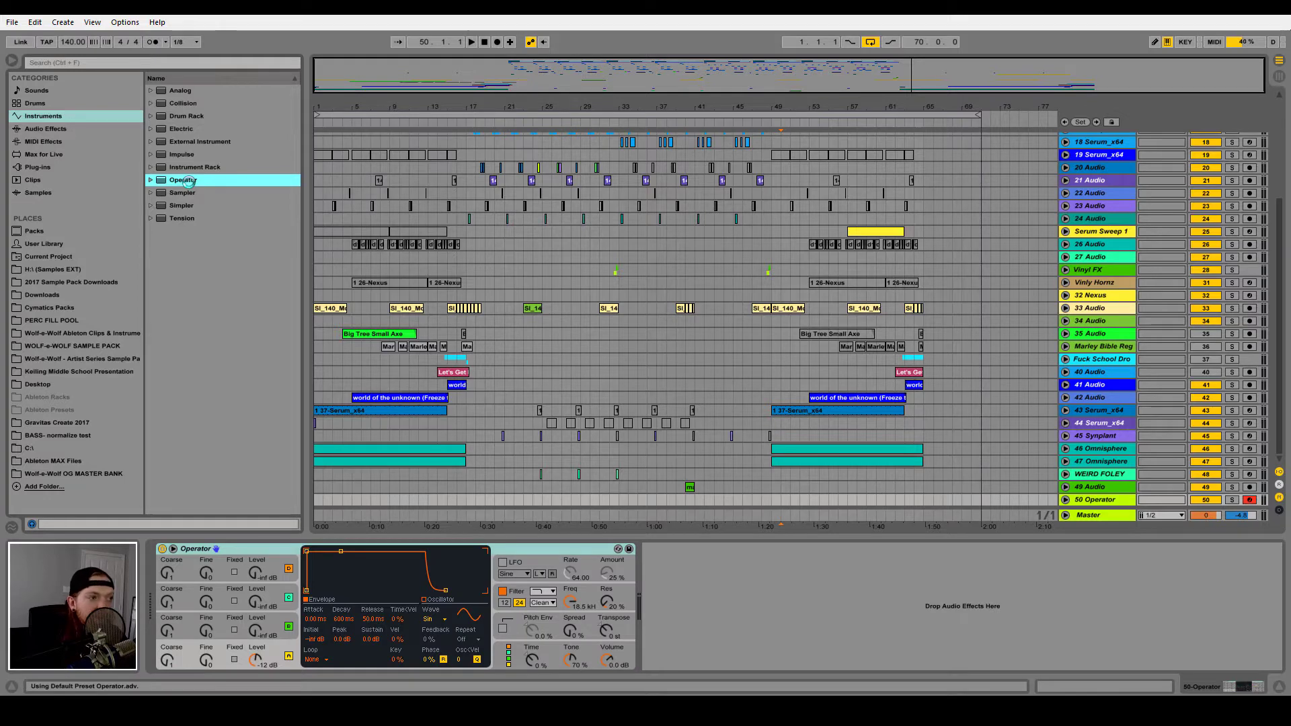
Step: Set Operator's oscillator wave to Noise White
{"action": "left_click", "coordinate": [438, 620]}
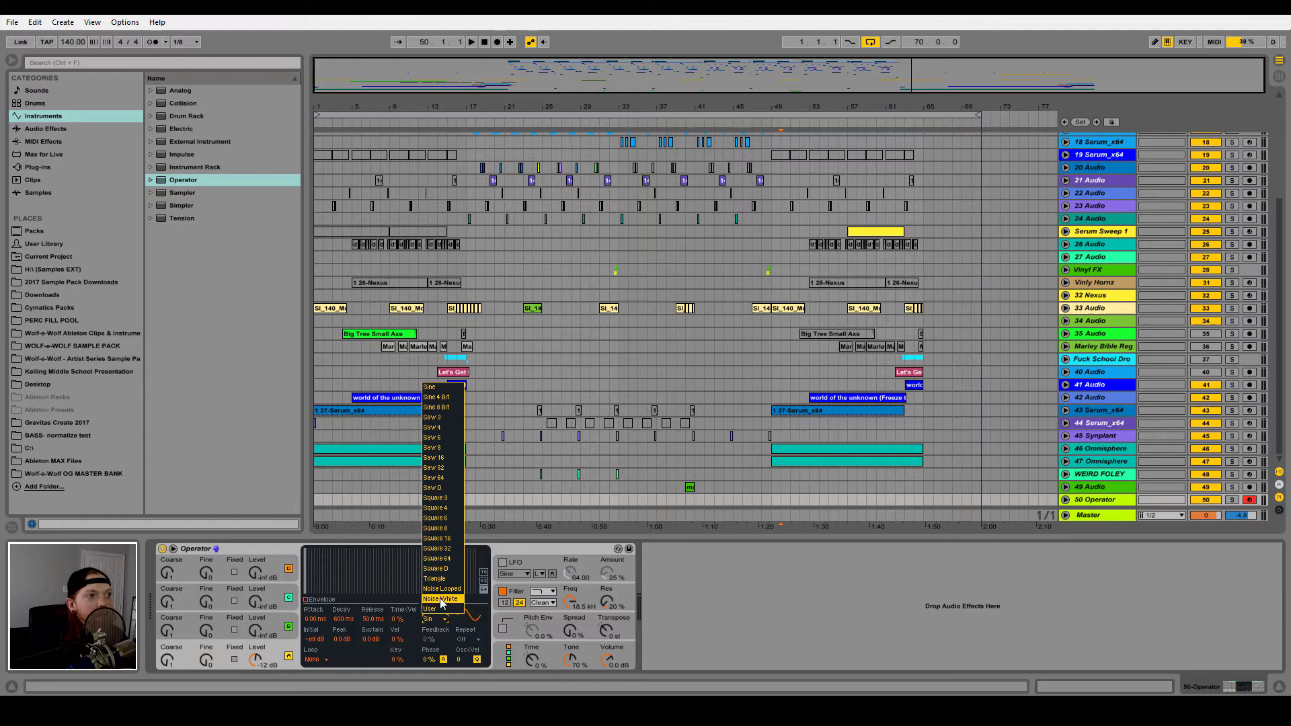
{"action": "left_click", "coordinate": [442, 599]}
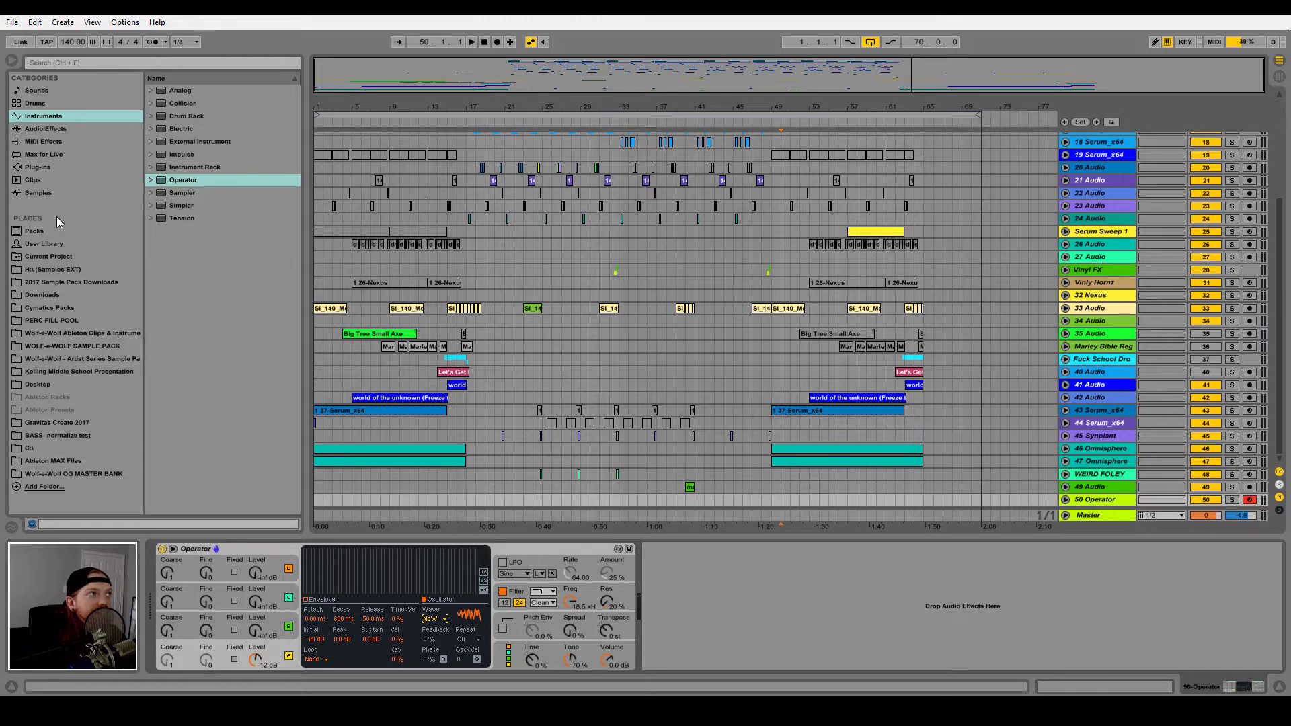
{"action": "left_click", "coordinate": [46, 128]}
Step: Add Auto Filter after Operator, switch it to band-pass and raise resonance to 26%
{"action": "left_click", "coordinate": [196, 117]}
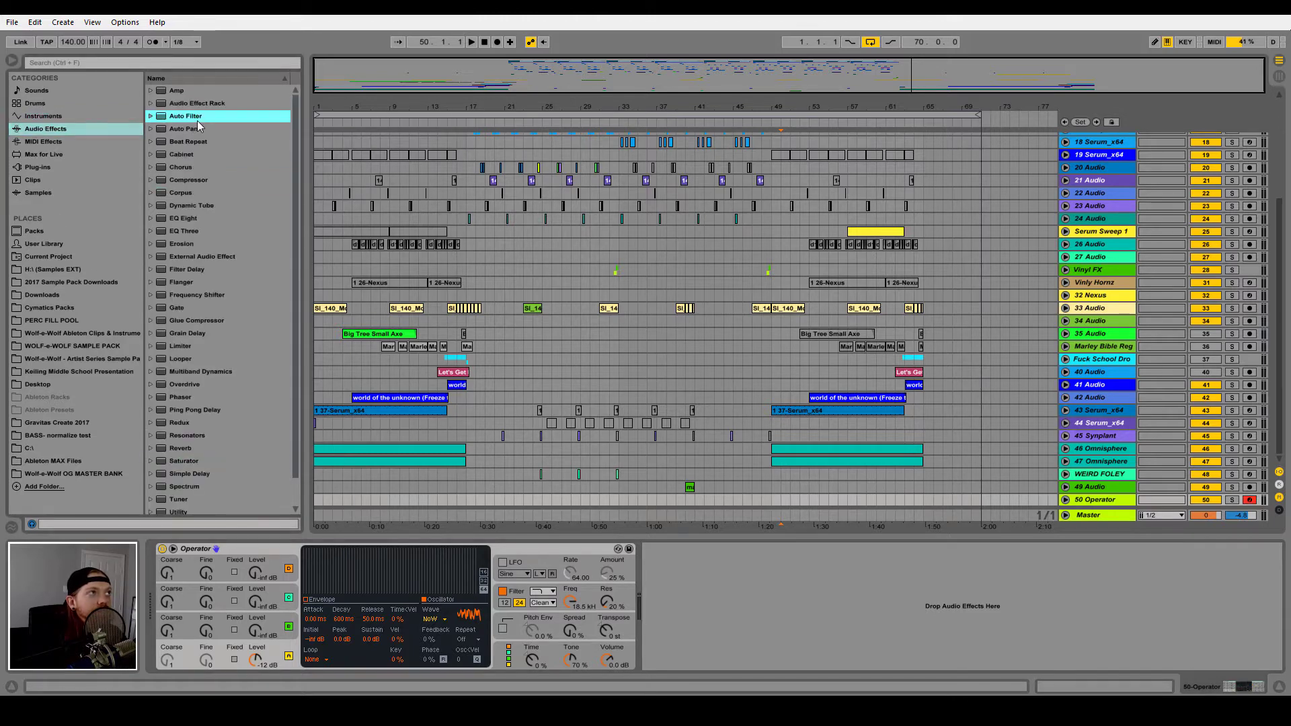
{"action": "double_click", "coordinate": [204, 117]}
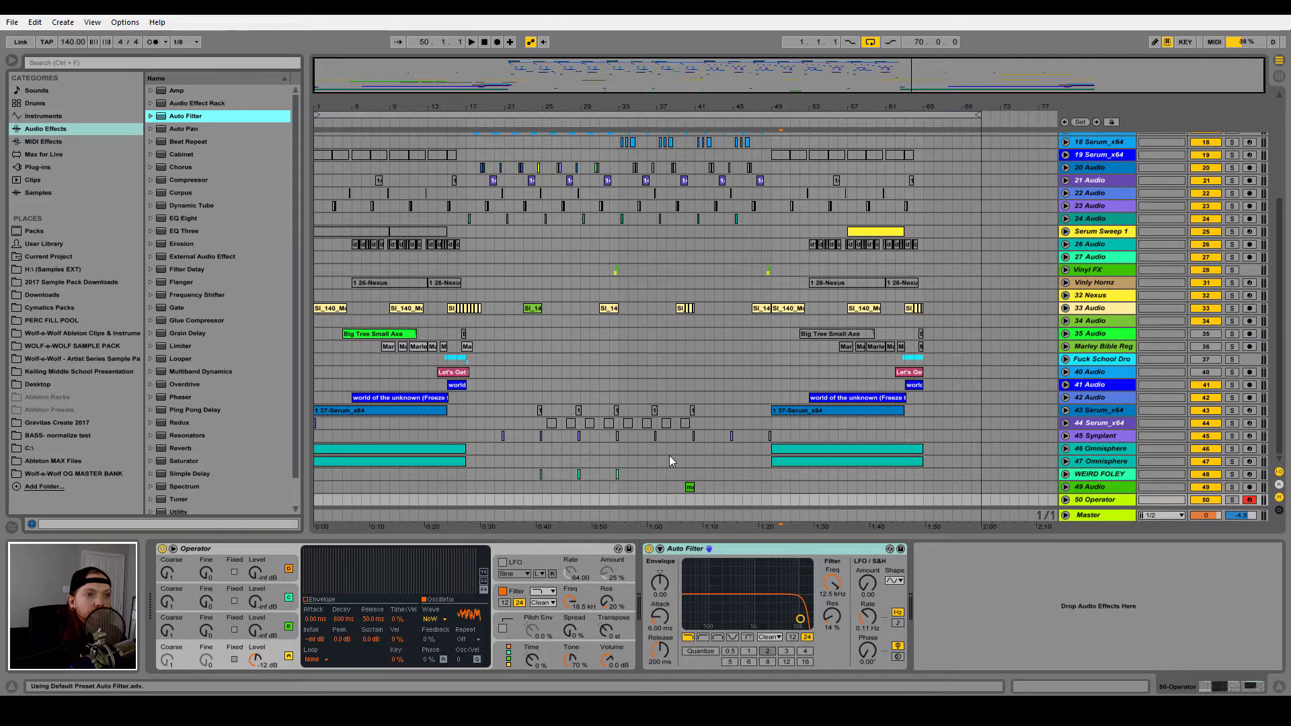
{"action": "left_click", "coordinate": [807, 642]}
{"action": "left_click", "coordinate": [716, 636]}
{"action": "left_click_drag", "start_coordinate": [822, 635], "coordinate": [822, 627]}
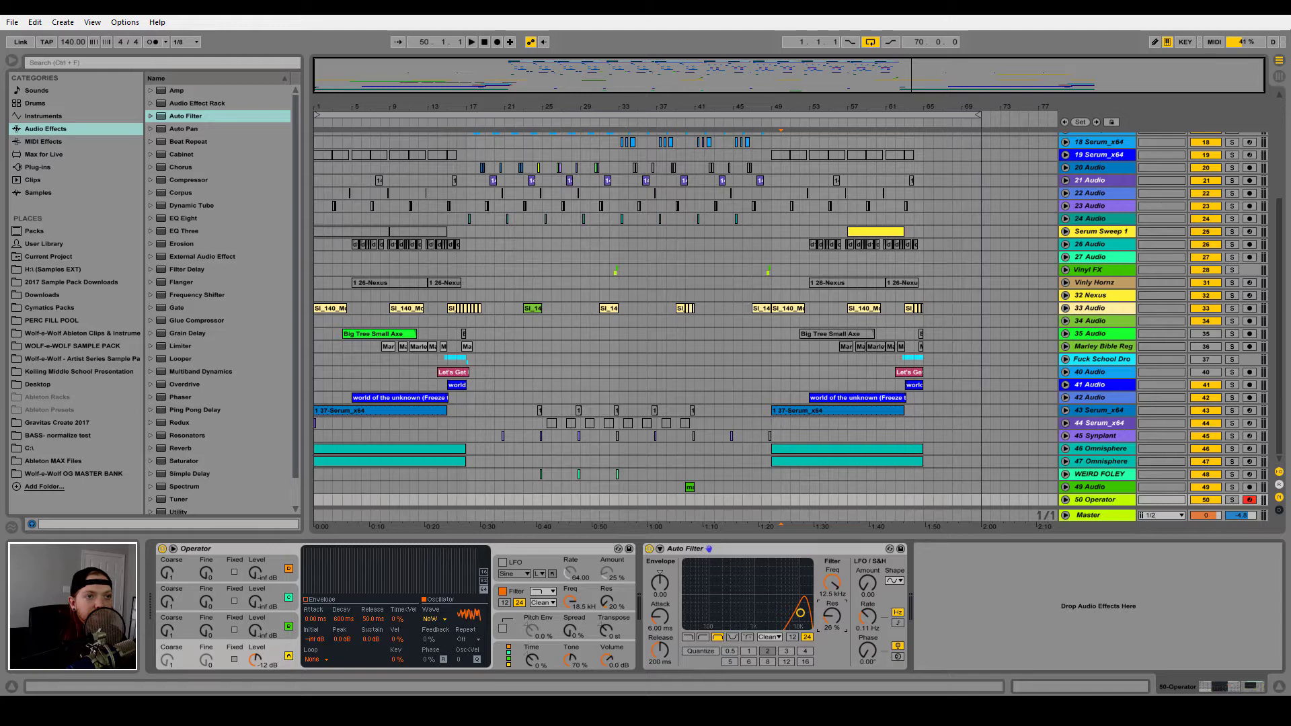
{"action": "left_click_drag", "start_coordinate": [832, 625], "coordinate": [832, 621]}
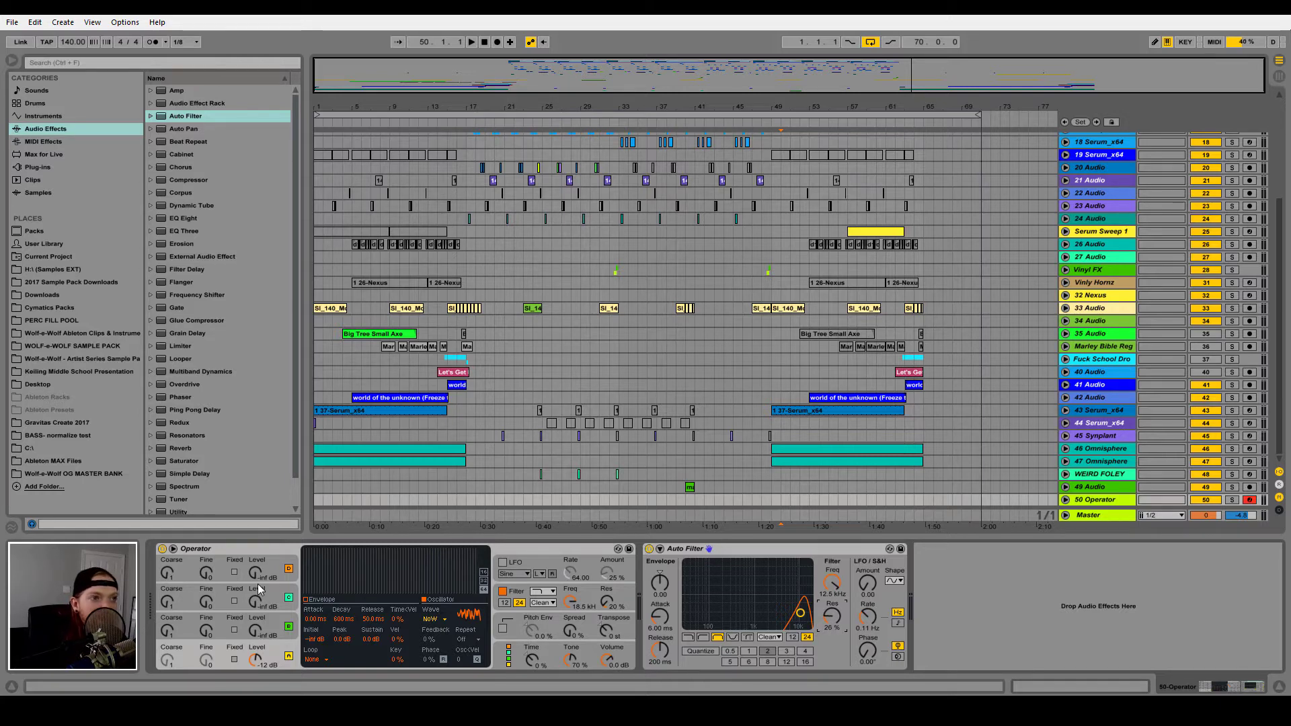
Step: Select Operator and Auto Filter, group them into an Instrument Rack with Ctrl+G, and show its macros
{"action": "left_click", "coordinate": [254, 556]}
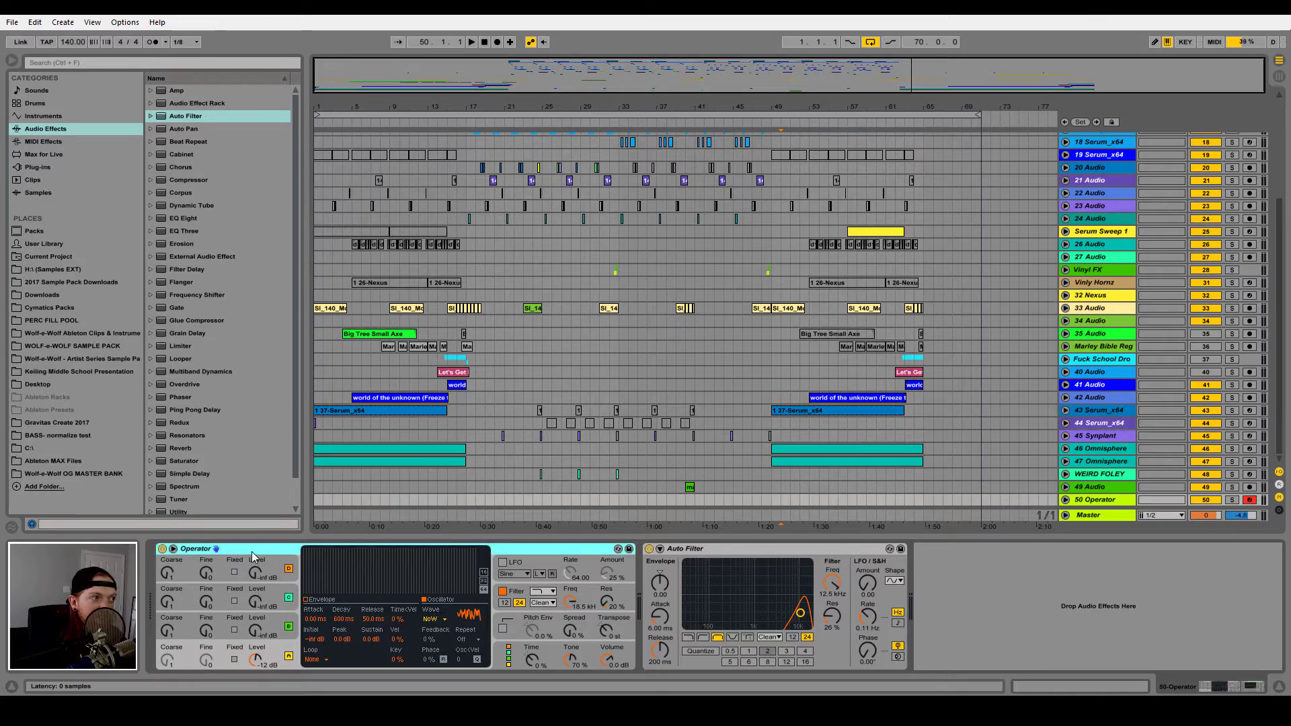
{"action": "left_click", "coordinate": [730, 548]}
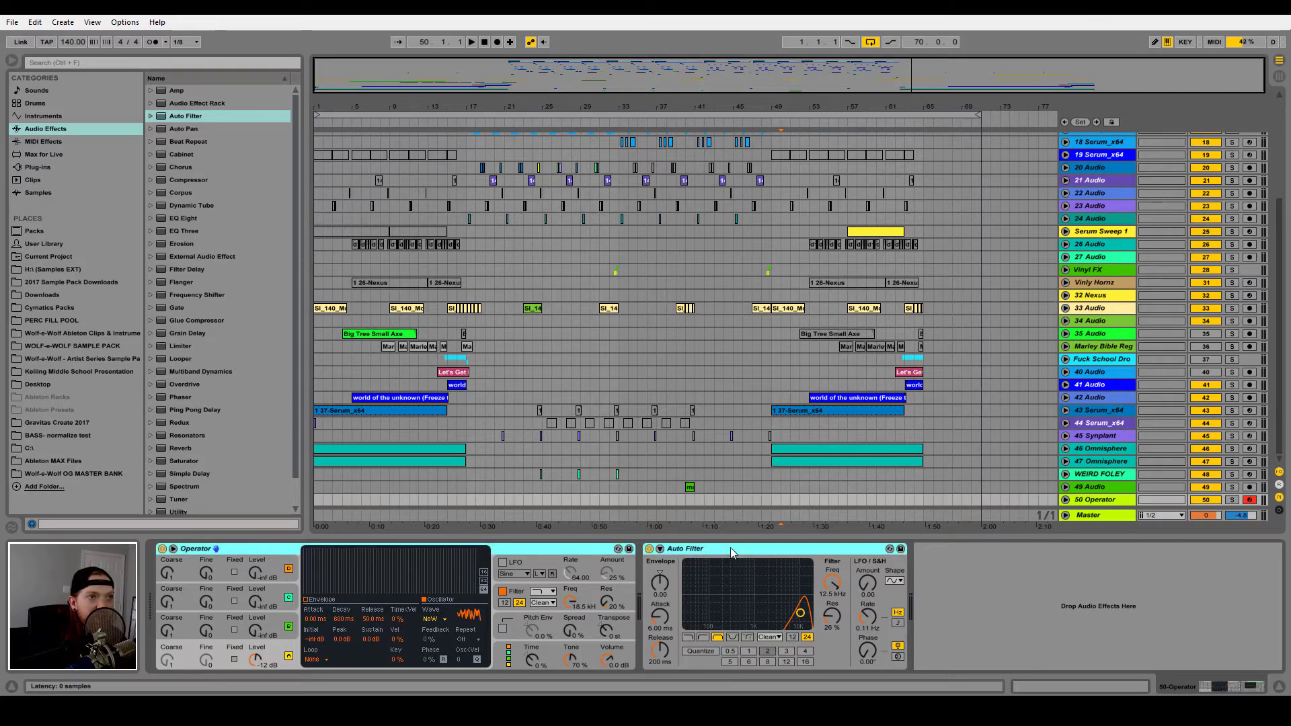
{"action": "right_click", "coordinate": [731, 548]}
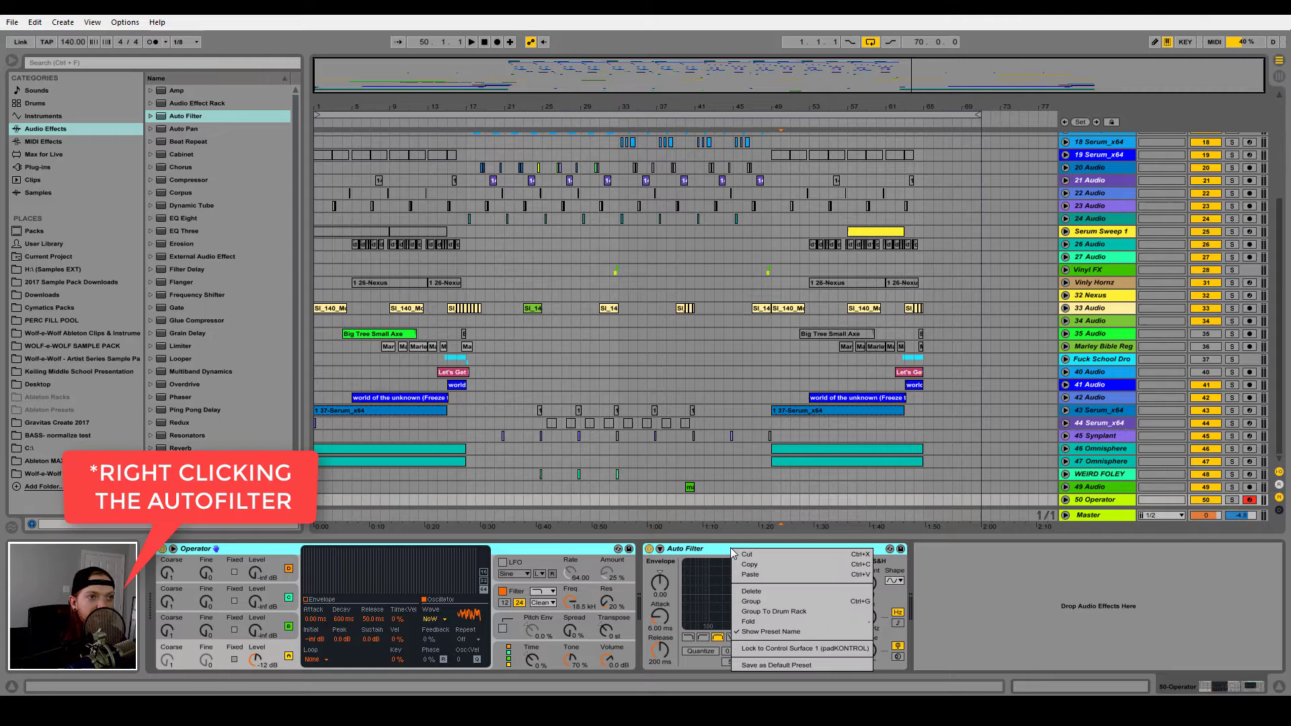
{"action": "key", "text": "Escape"}
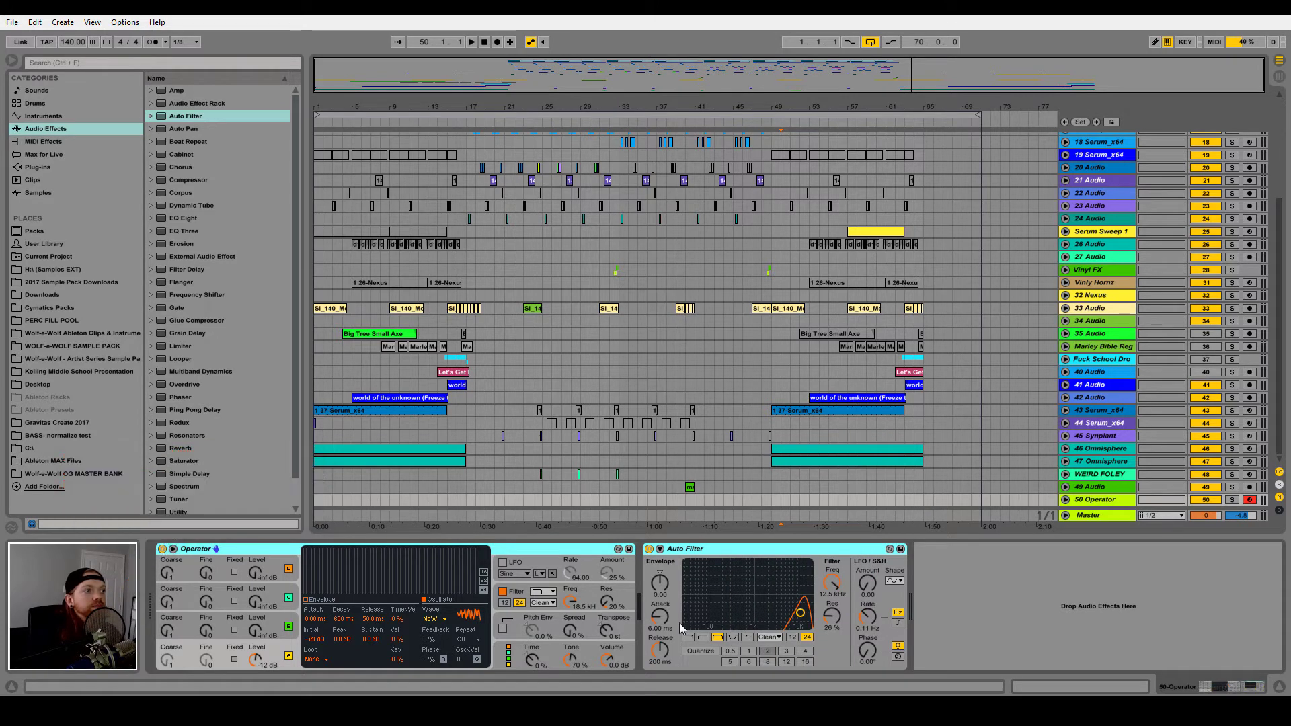
{"action": "key", "text": "ctrl+g"}
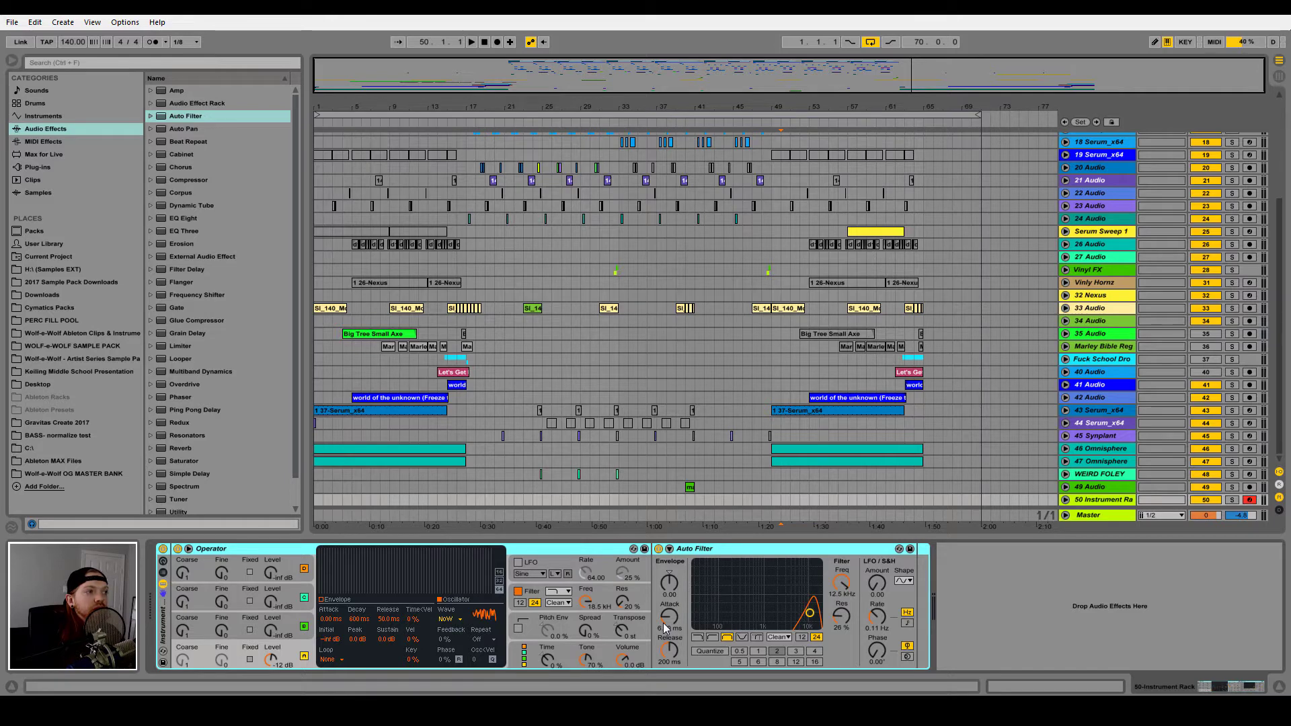
{"action": "left_click", "coordinate": [163, 563]}
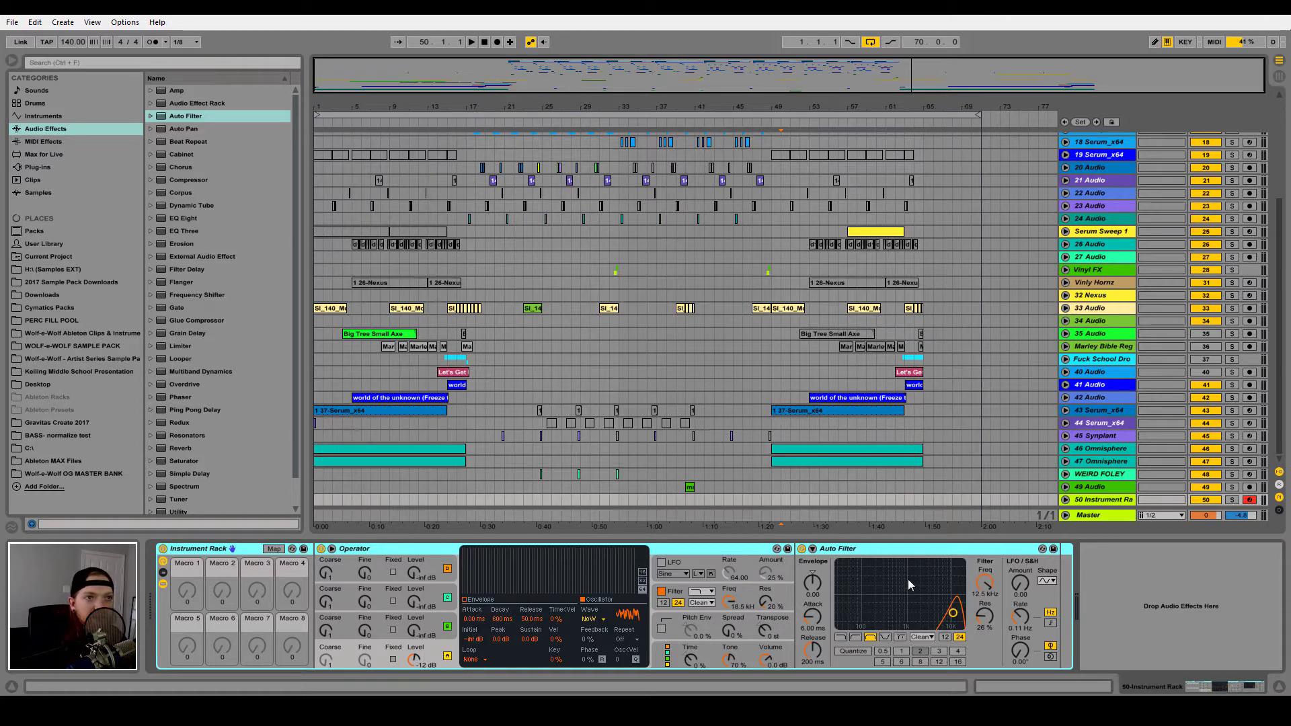
Step: Map Auto Filter's frequency to Macro 1, test the sweep, and select bars 9–15 on track 50
{"action": "right_click", "coordinate": [982, 584]}
{"action": "left_click", "coordinate": [1006, 503]}
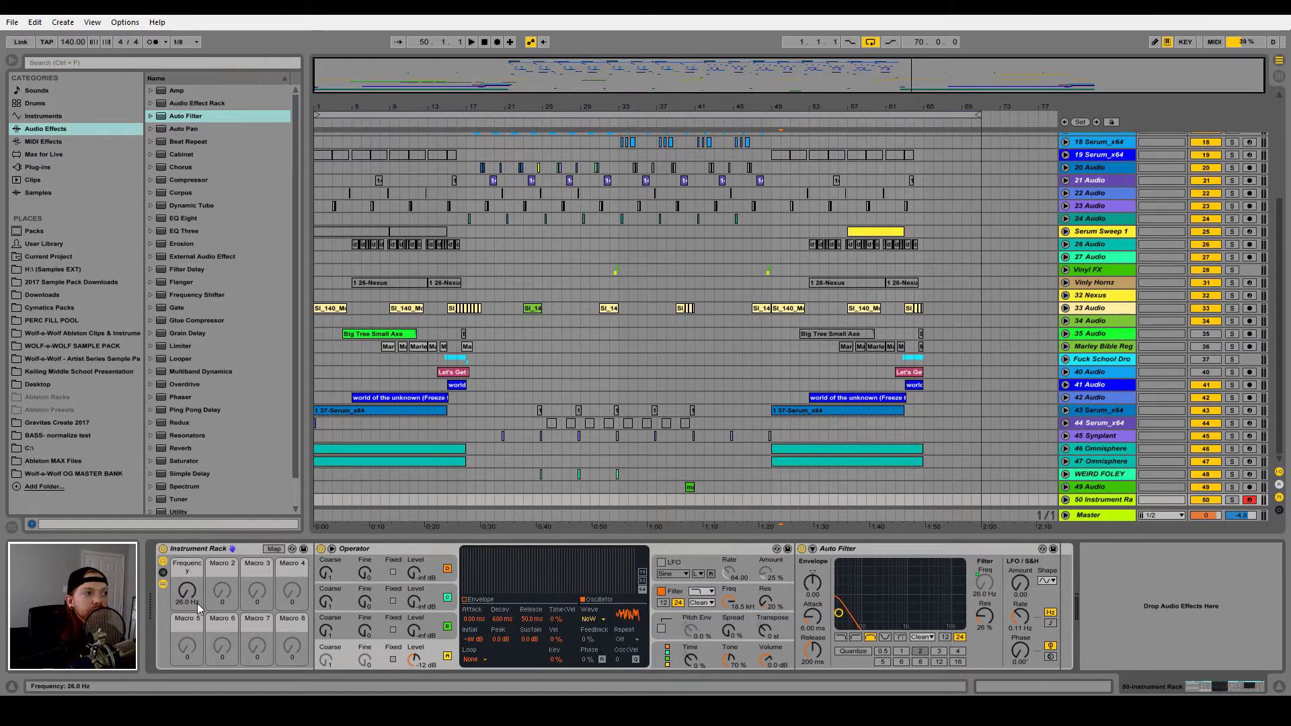
{"action": "mouse_move", "coordinate": [193, 602]}
{"action": "left_mouse_down"}
{"action": "mouse_move", "coordinate": [193, 557]}
{"action": "mouse_move", "coordinate": [193, 602]}
{"action": "left_mouse_up"}
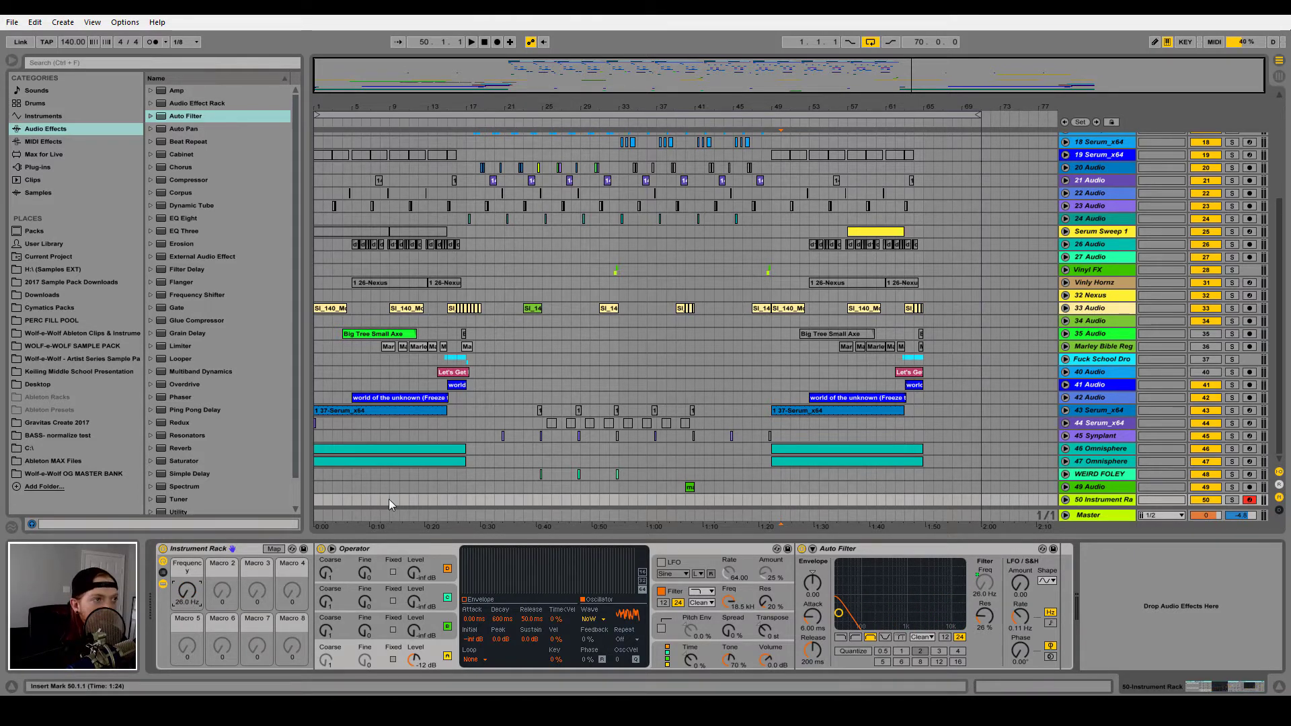
{"action": "left_click_drag", "start_coordinate": [389, 499], "coordinate": [450, 501]}
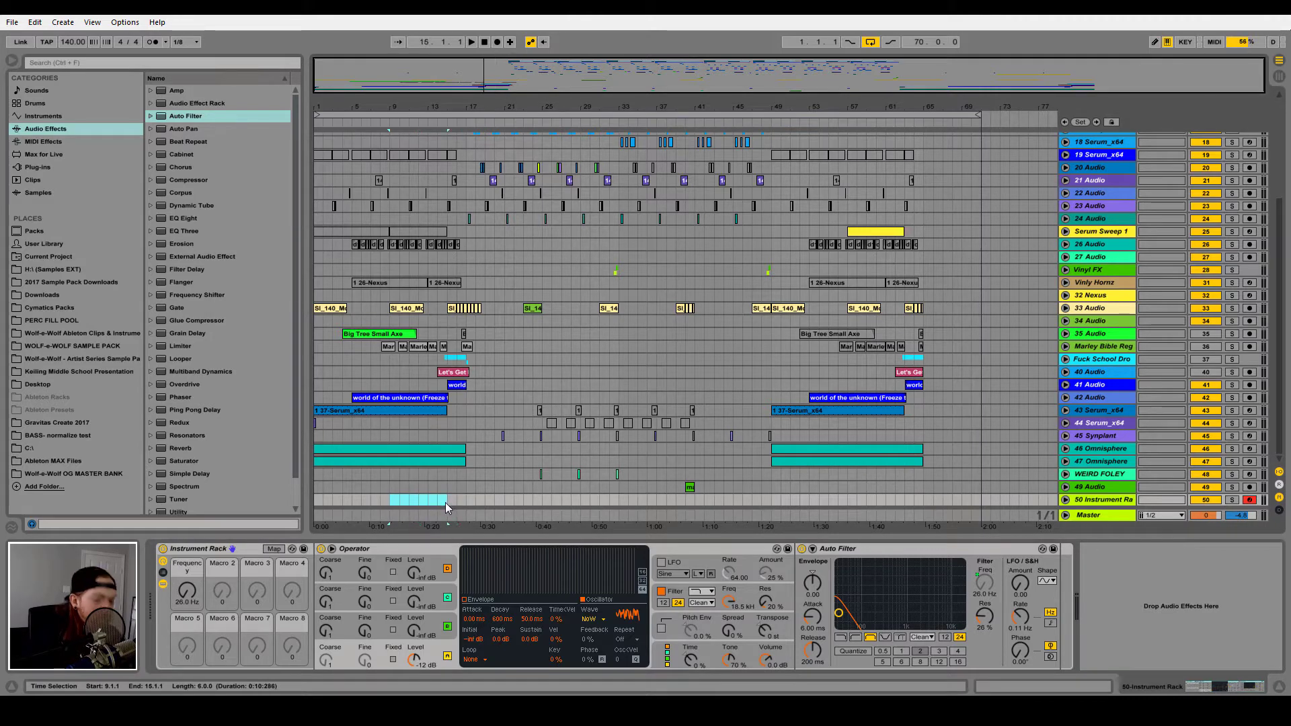
Step: Insert a MIDI clip over bars 9–15 holding one F3 note stretched across the whole clip
{"action": "key", "text": "ctrl+shift+m"}
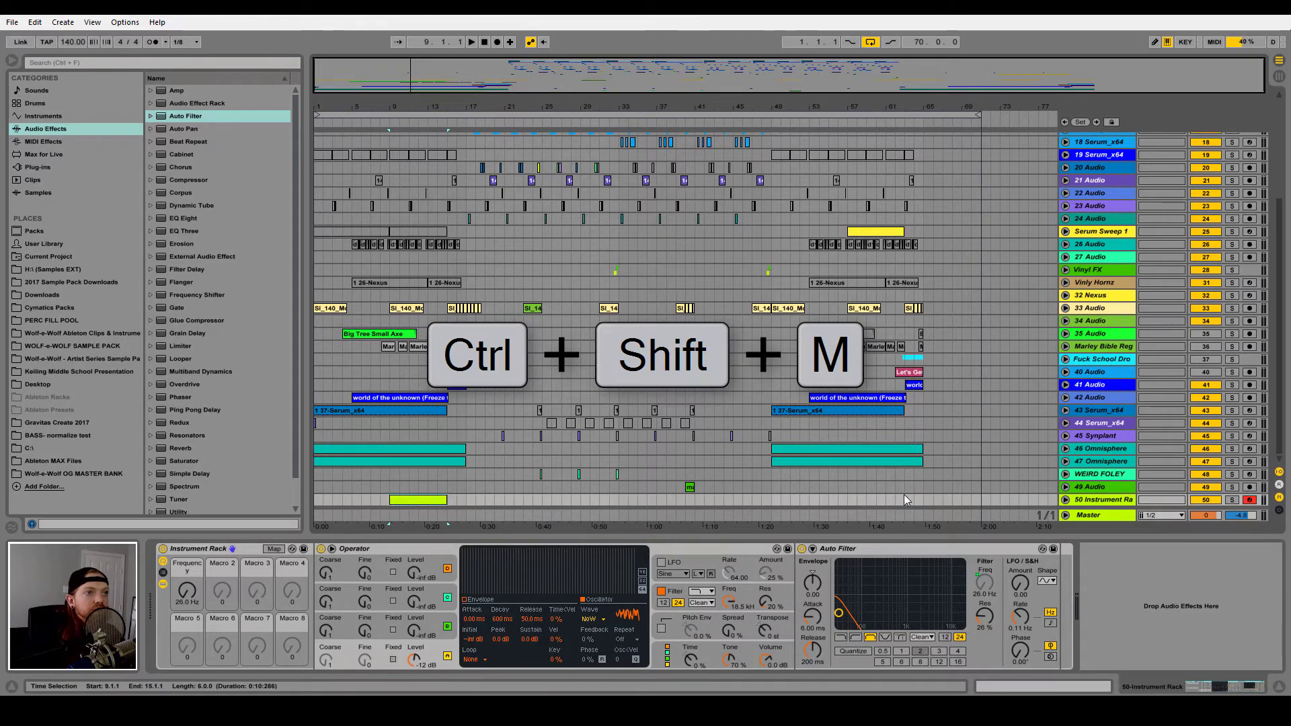
{"action": "left_click", "coordinate": [1065, 500]}
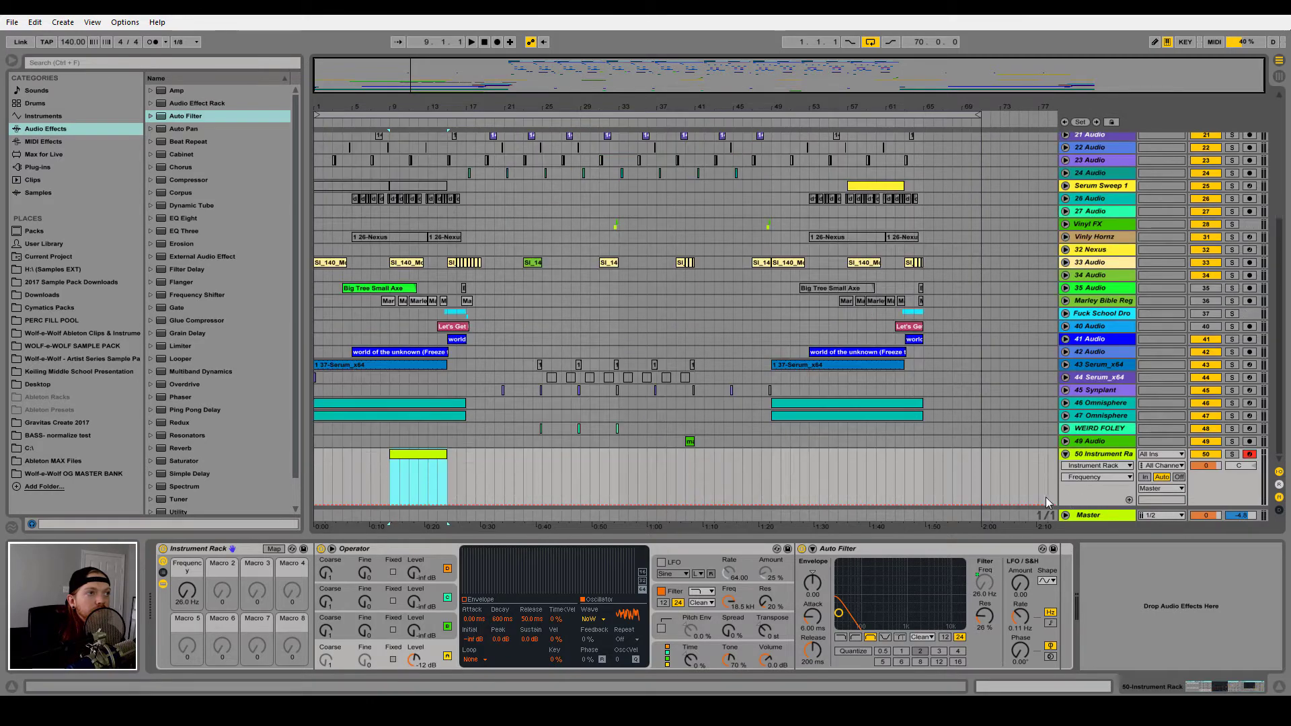
{"action": "double_click", "coordinate": [434, 464]}
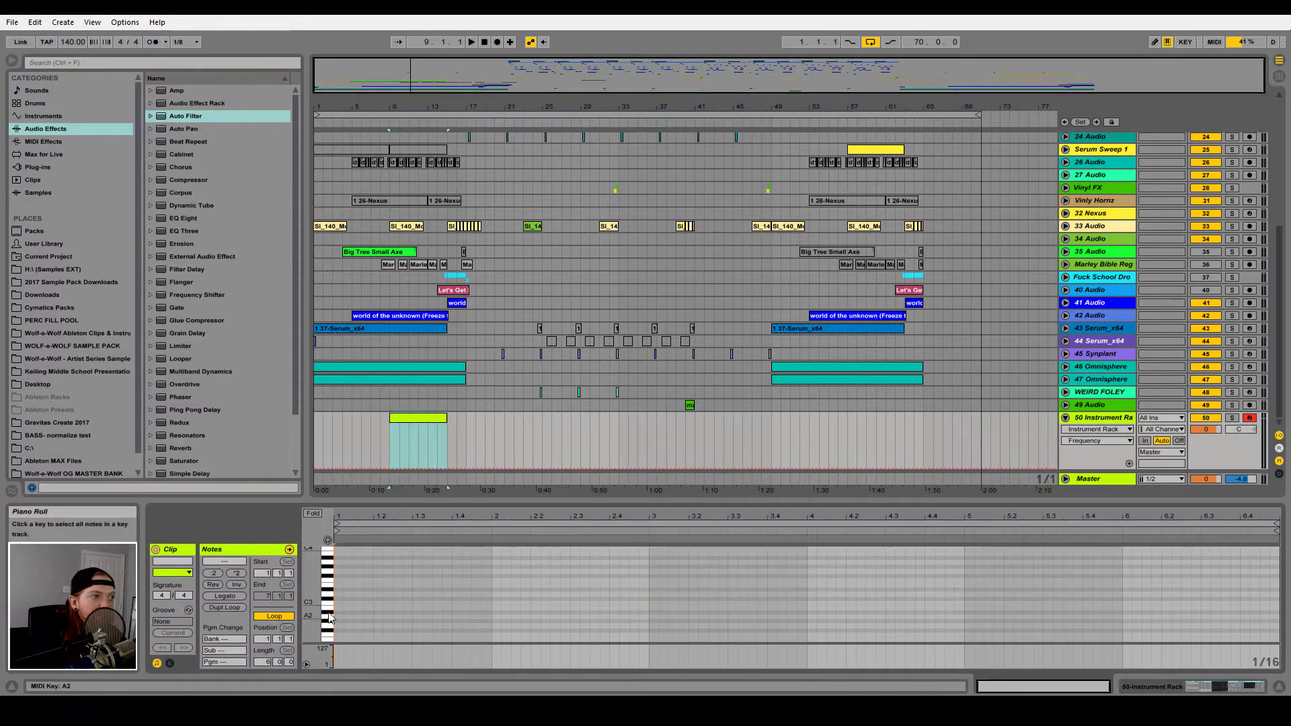
{"action": "double_click", "coordinate": [336, 579]}
{"action": "left_click_drag", "start_coordinate": [340, 580], "coordinate": [1276, 583]}
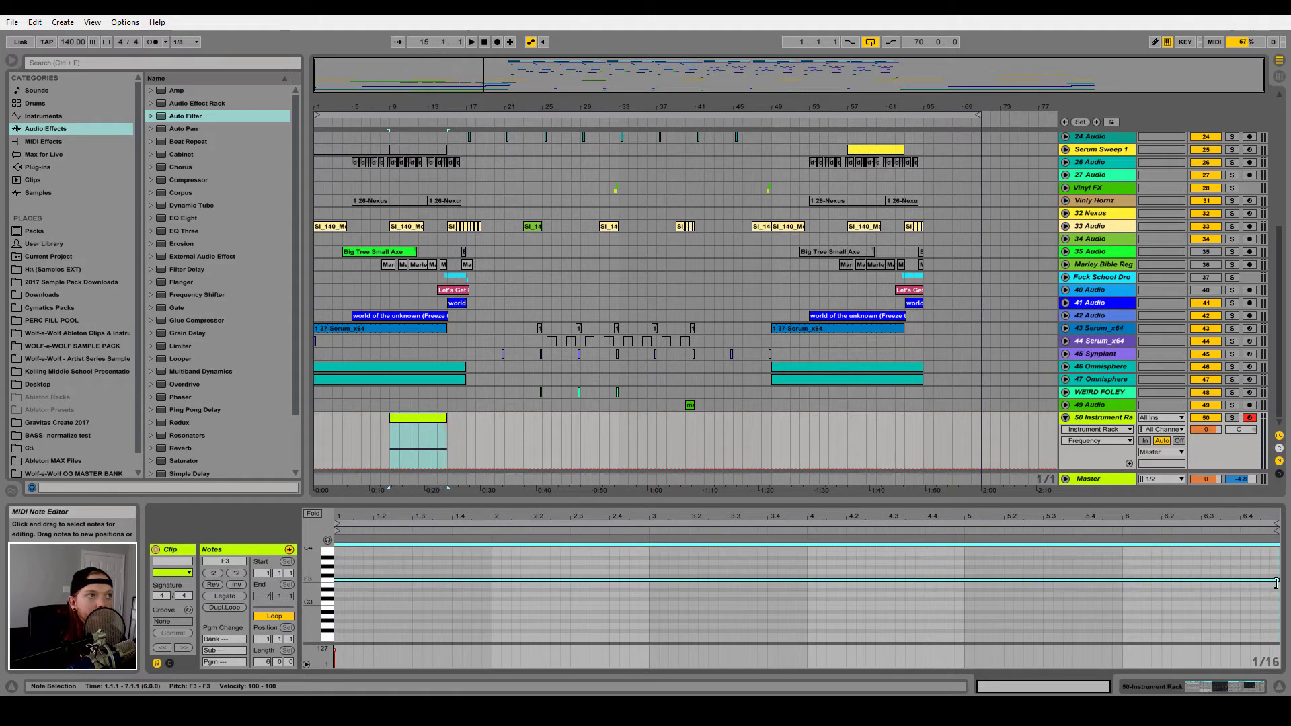
{"action": "left_click", "coordinate": [1105, 420]}
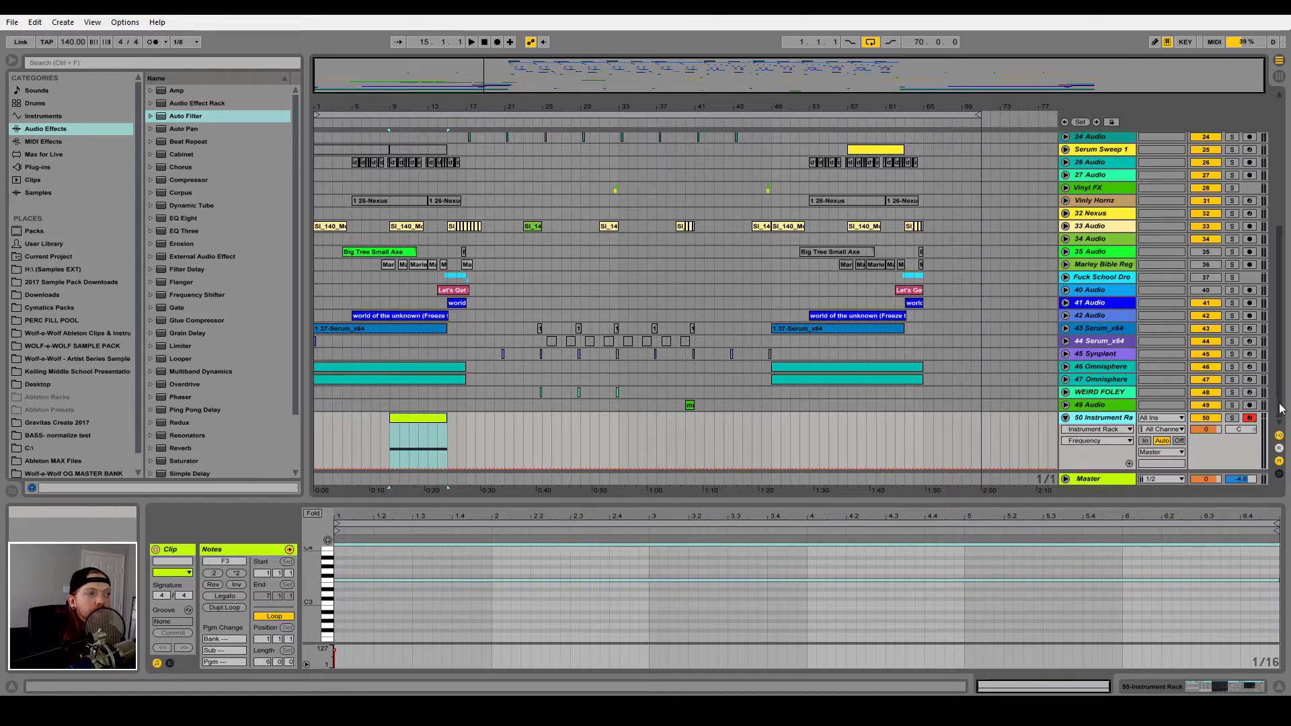
Step: Draw a Frequency macro ramp from 26 Hz to 19.9 kHz across the clip and play from bar 9
{"action": "double_click", "coordinate": [1106, 426]}
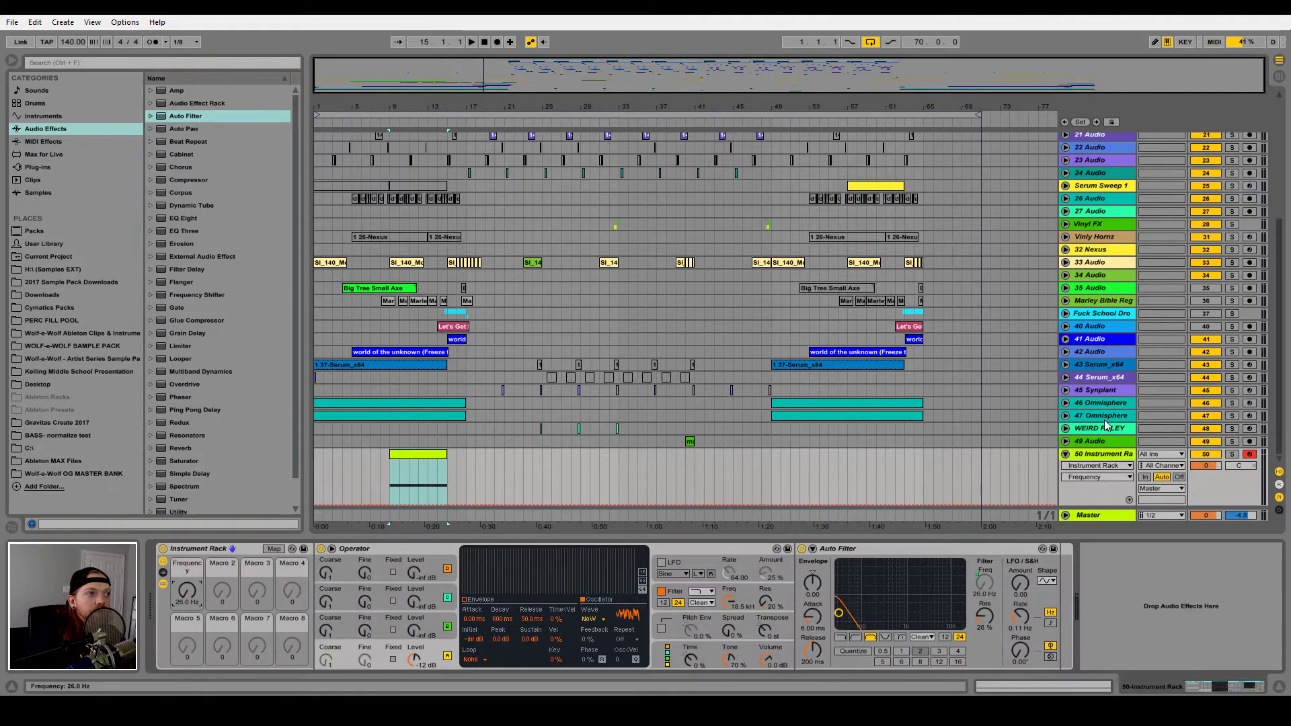
{"action": "key", "text": "shift+Tab"}
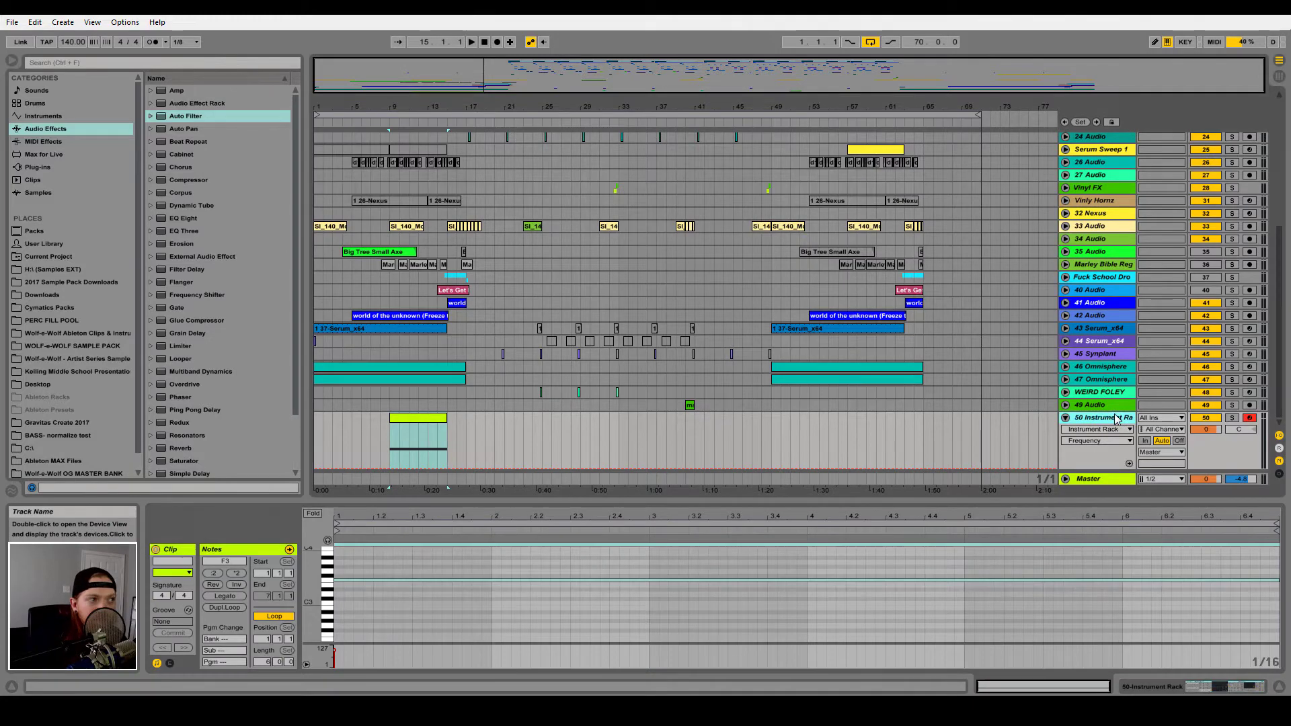
{"action": "double_click", "coordinate": [1116, 418]}
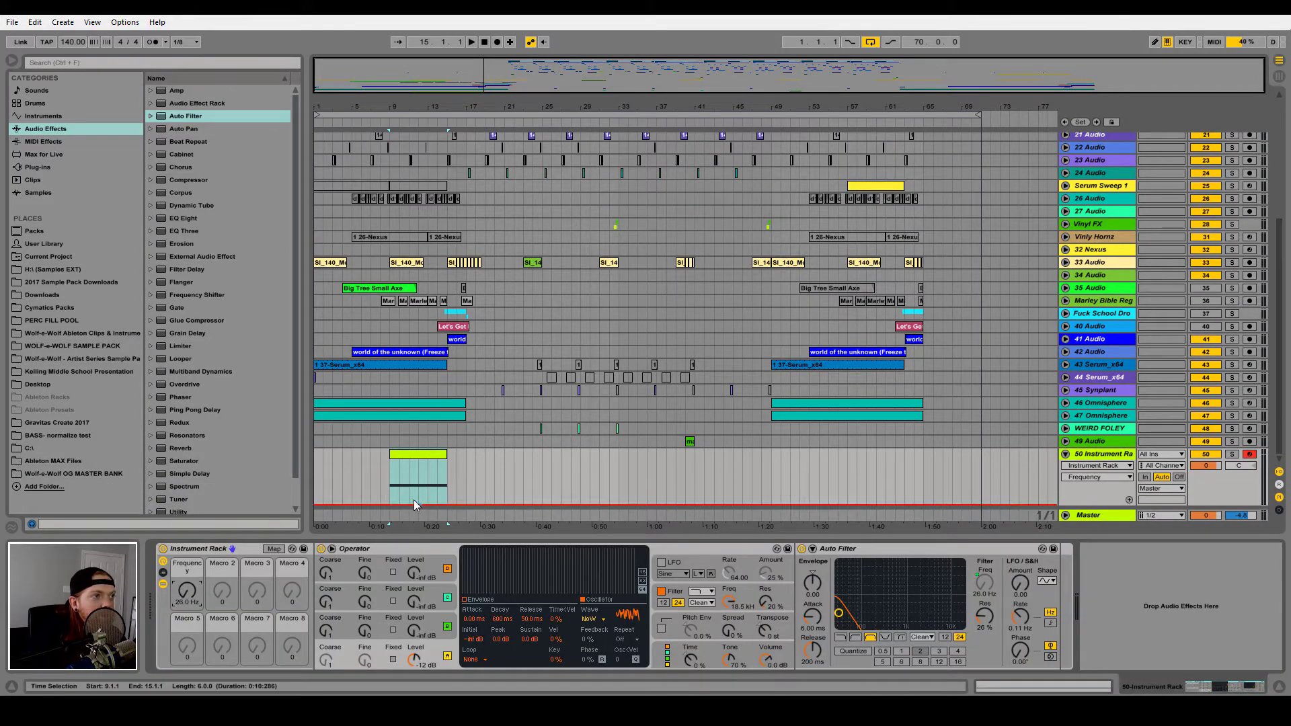
{"action": "left_click", "coordinate": [393, 504]}
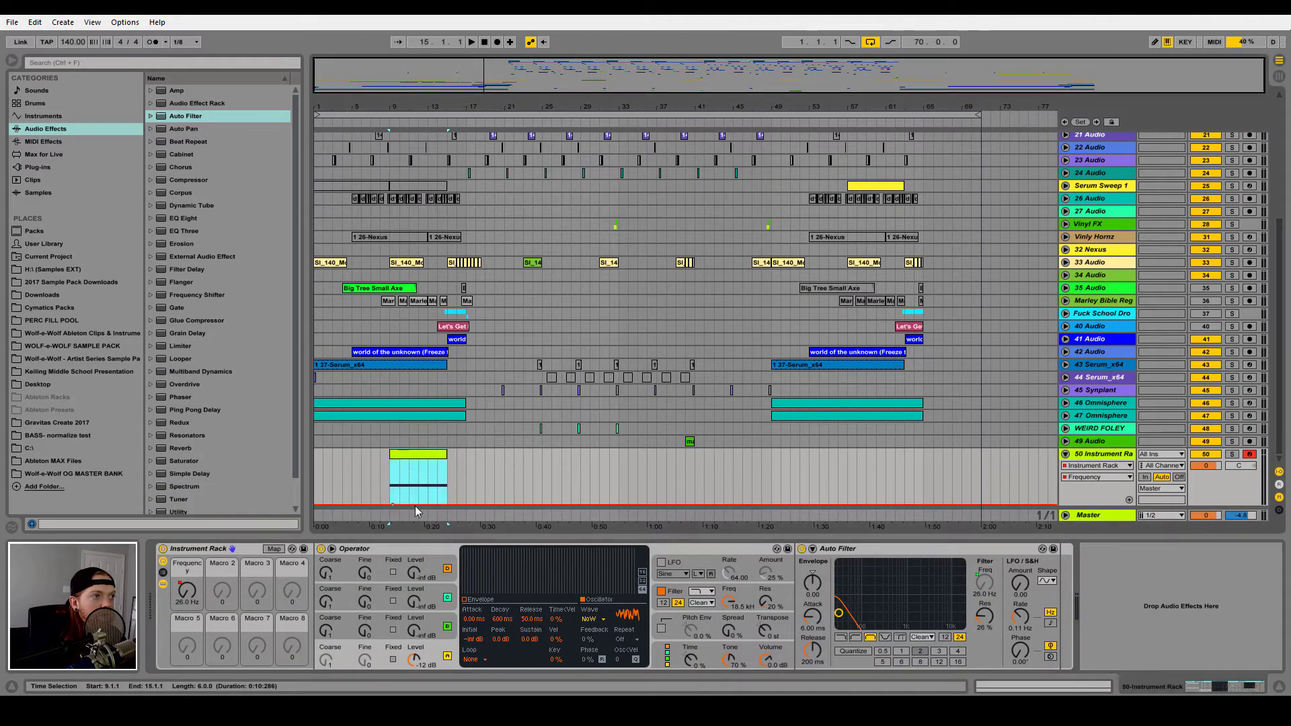
{"action": "left_click", "coordinate": [445, 505]}
{"action": "left_click_drag", "start_coordinate": [445, 504], "coordinate": [446, 462]}
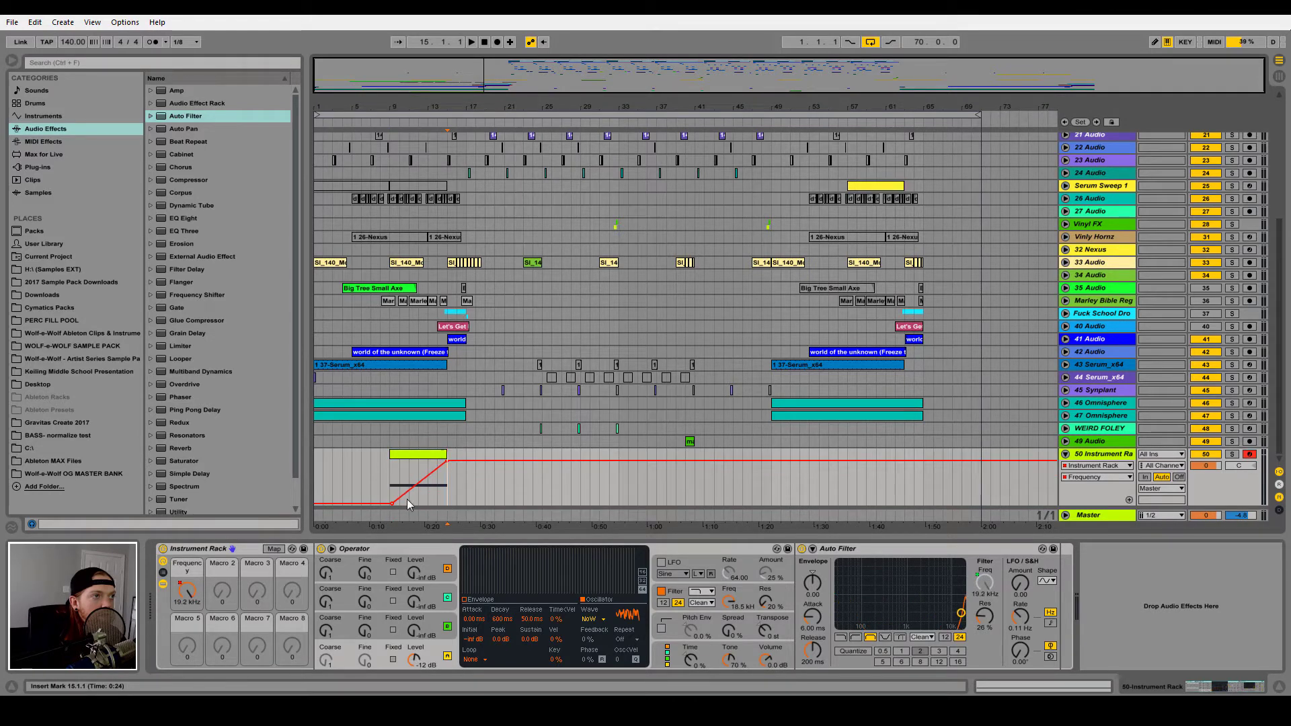
{"action": "left_click", "coordinate": [389, 483]}
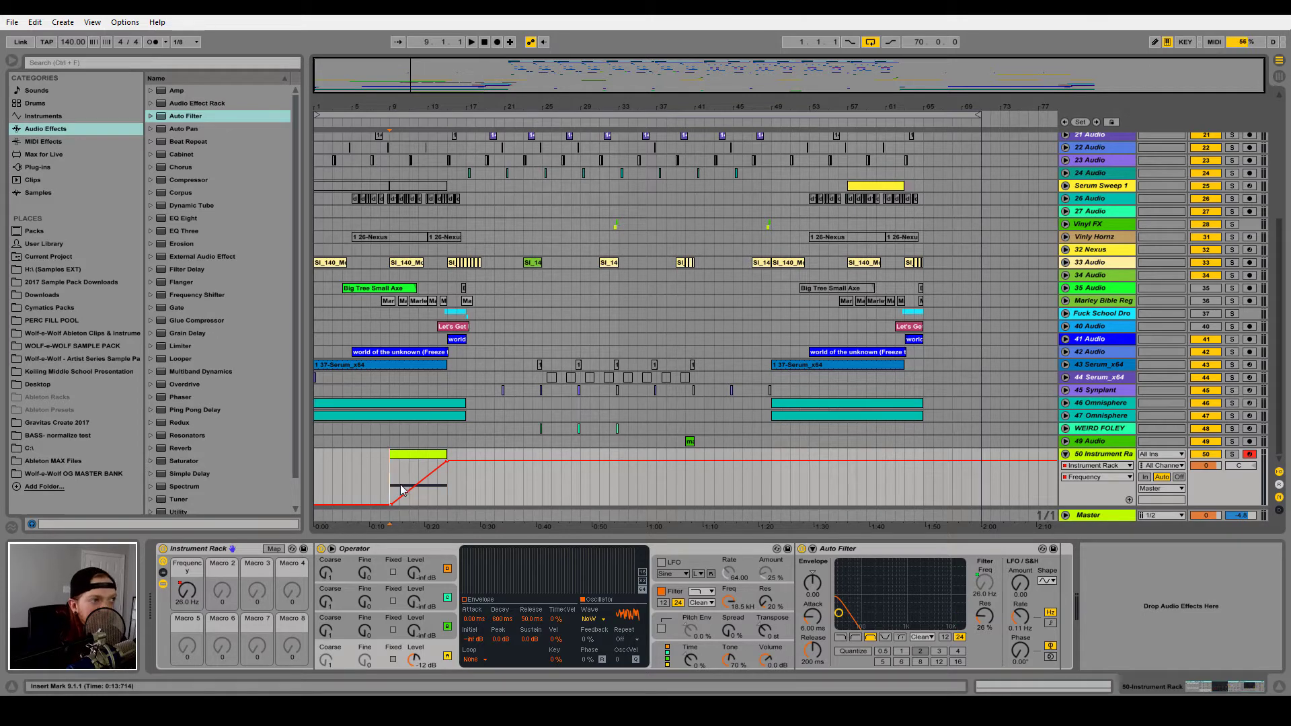
{"action": "key", "text": "space"}
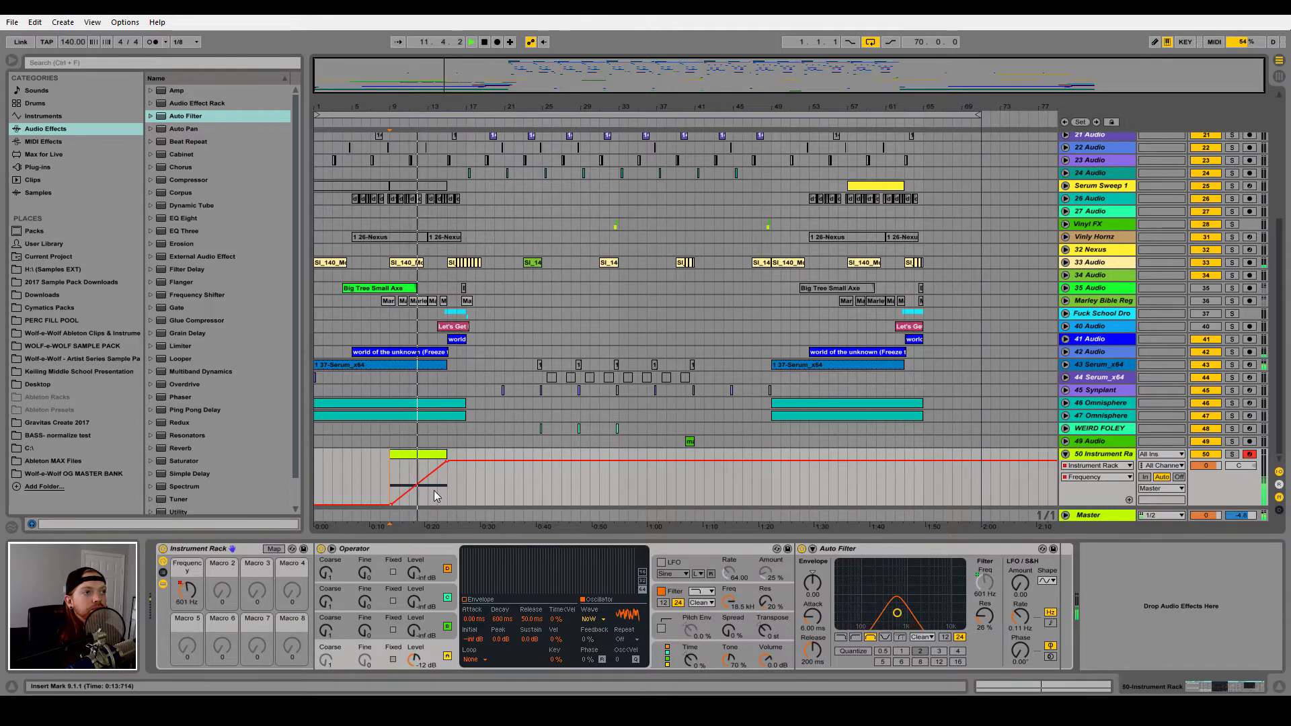
Step: Lower track 50's volume to about -7 dB and stop playback
{"action": "left_click_drag", "start_coordinate": [1206, 474], "coordinate": [1206, 502]}
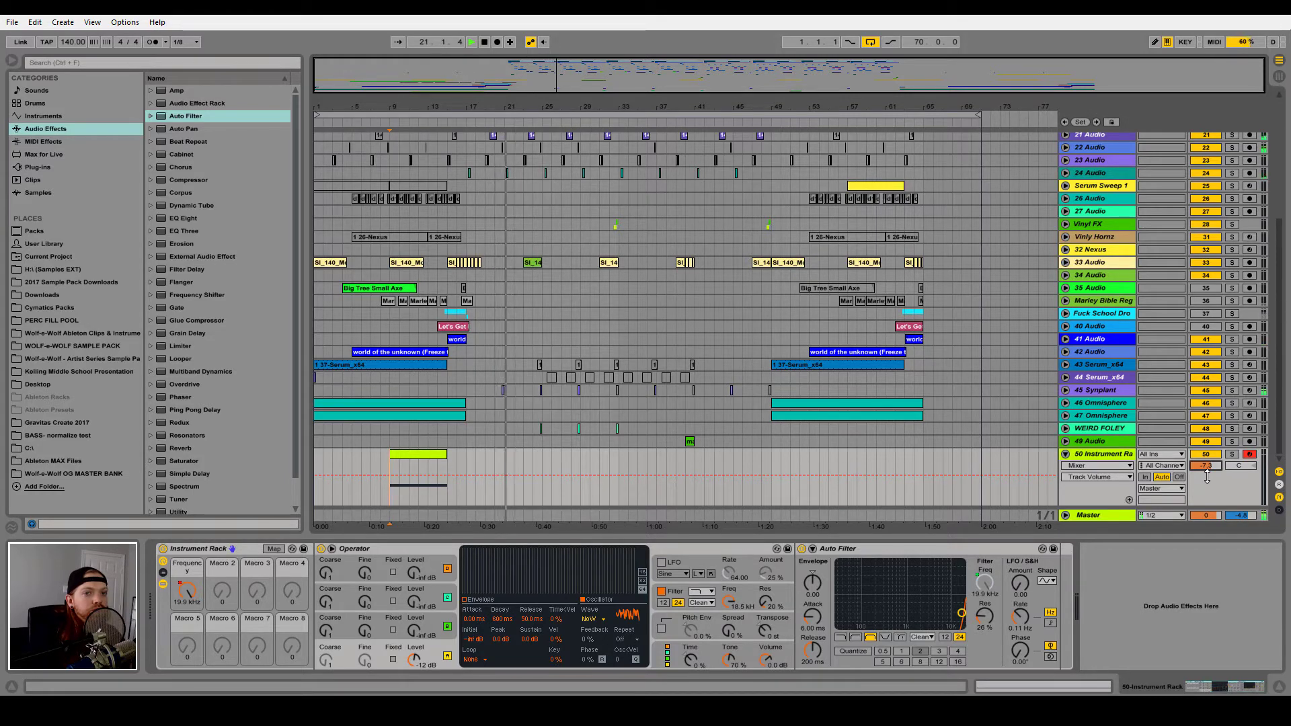
{"action": "key", "text": "space"}
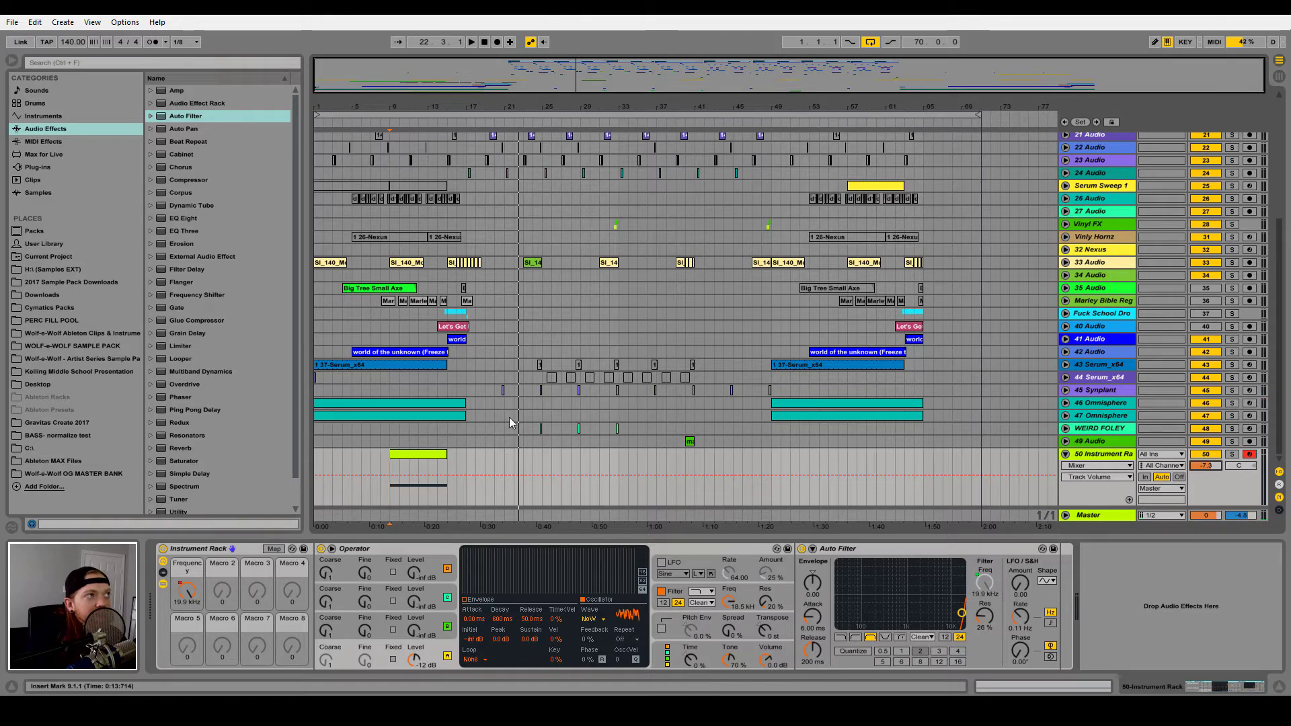
{"action": "left_click", "coordinate": [295, 345]}
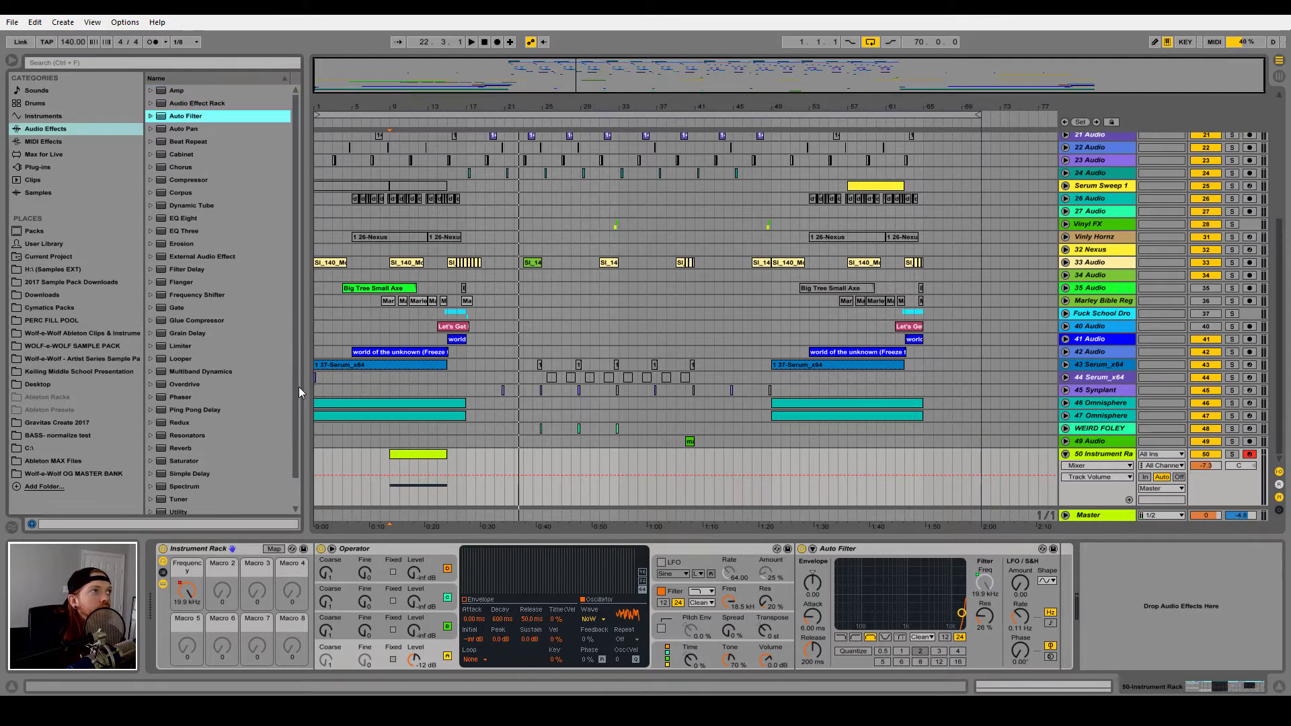
Step: Add Auto Pan to the rack, placed directly after Auto Filter
{"action": "double_click", "coordinate": [195, 129]}
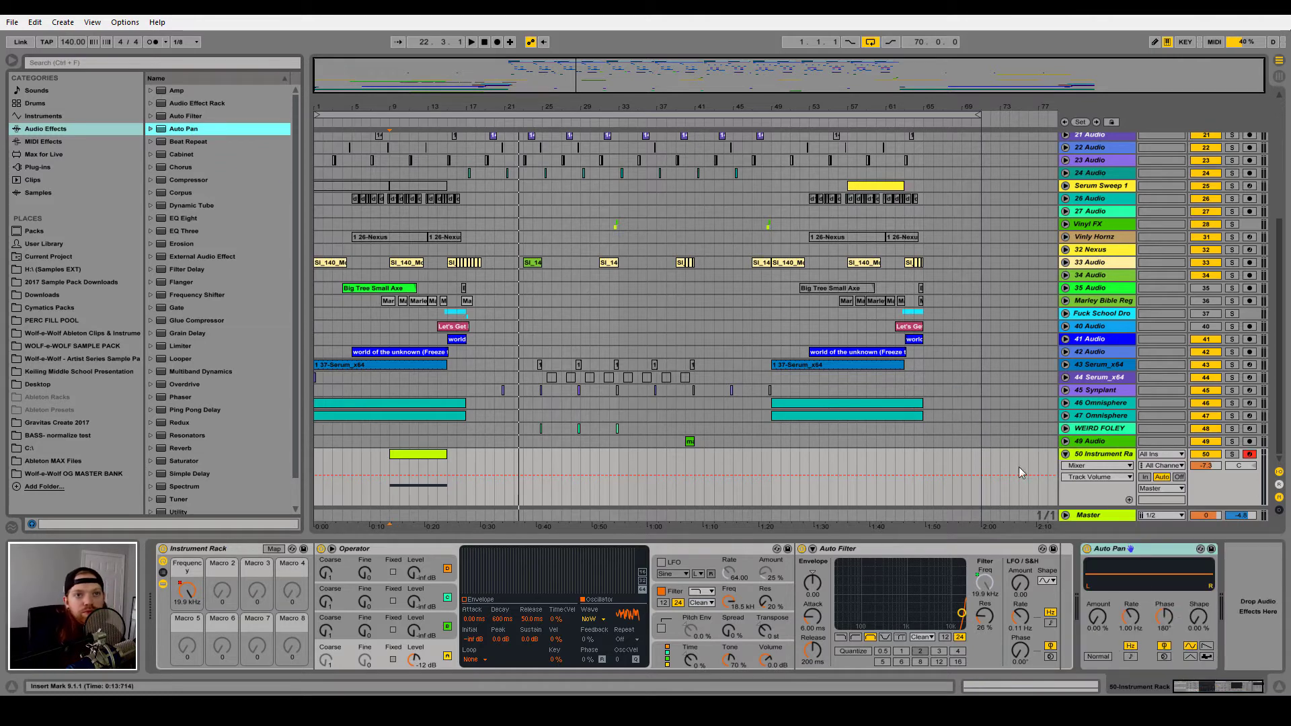
{"action": "left_click", "coordinate": [1145, 550]}
{"action": "left_click_drag", "start_coordinate": [1084, 567], "coordinate": [1053, 562]}
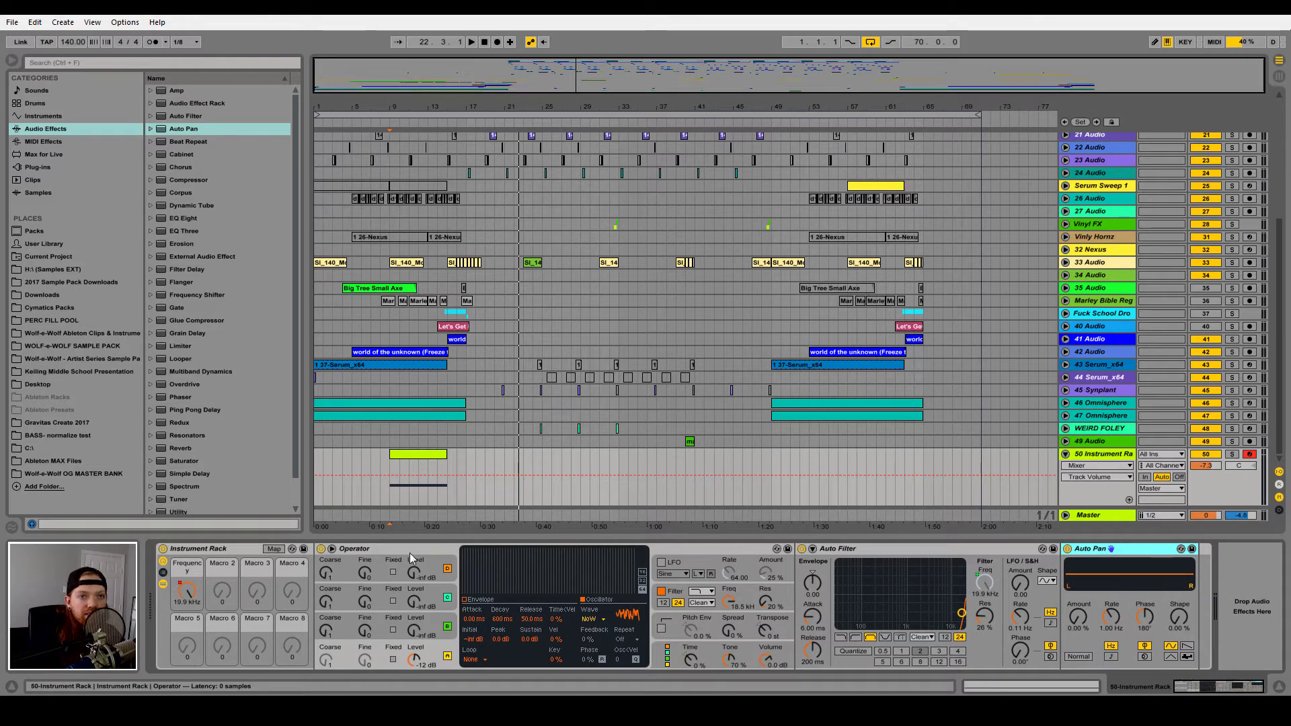
Step: Map Auto Pan's amount and rate to Macro 1 and play the riser from bar 9
{"action": "right_click", "coordinate": [1078, 624]}
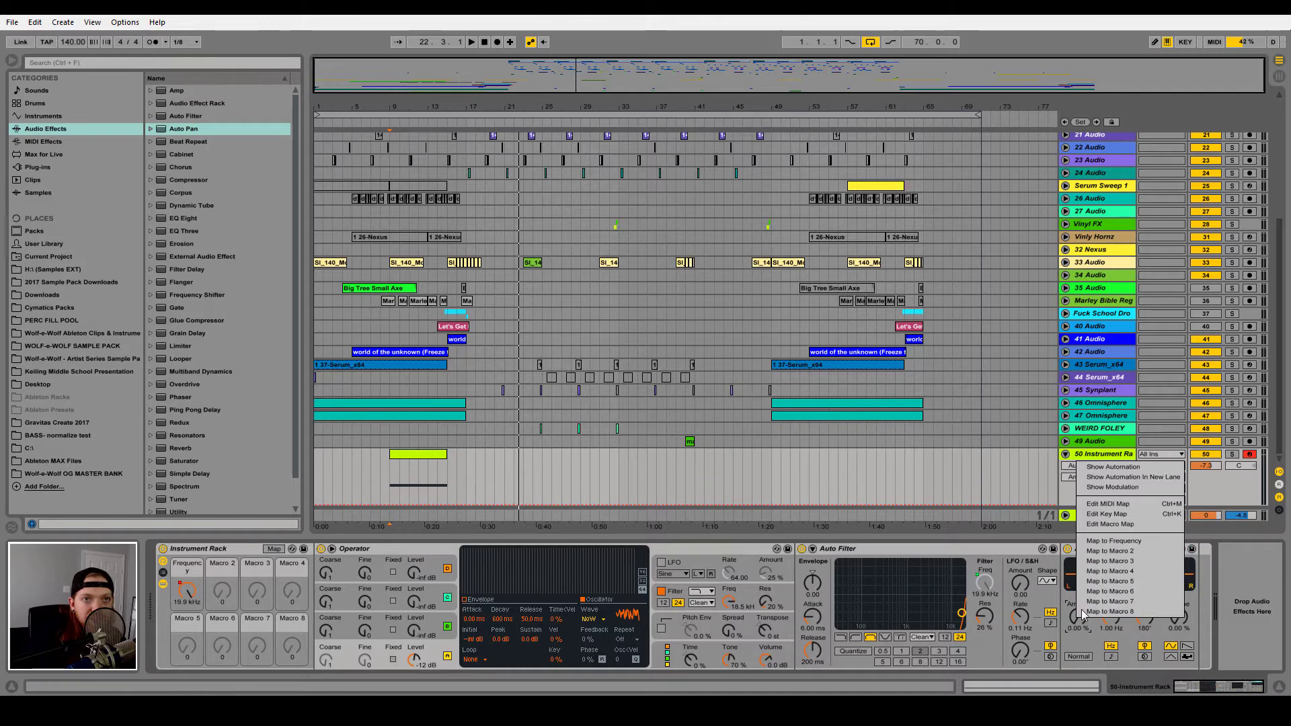
{"action": "left_click", "coordinate": [1116, 542]}
{"action": "right_click", "coordinate": [1112, 629]}
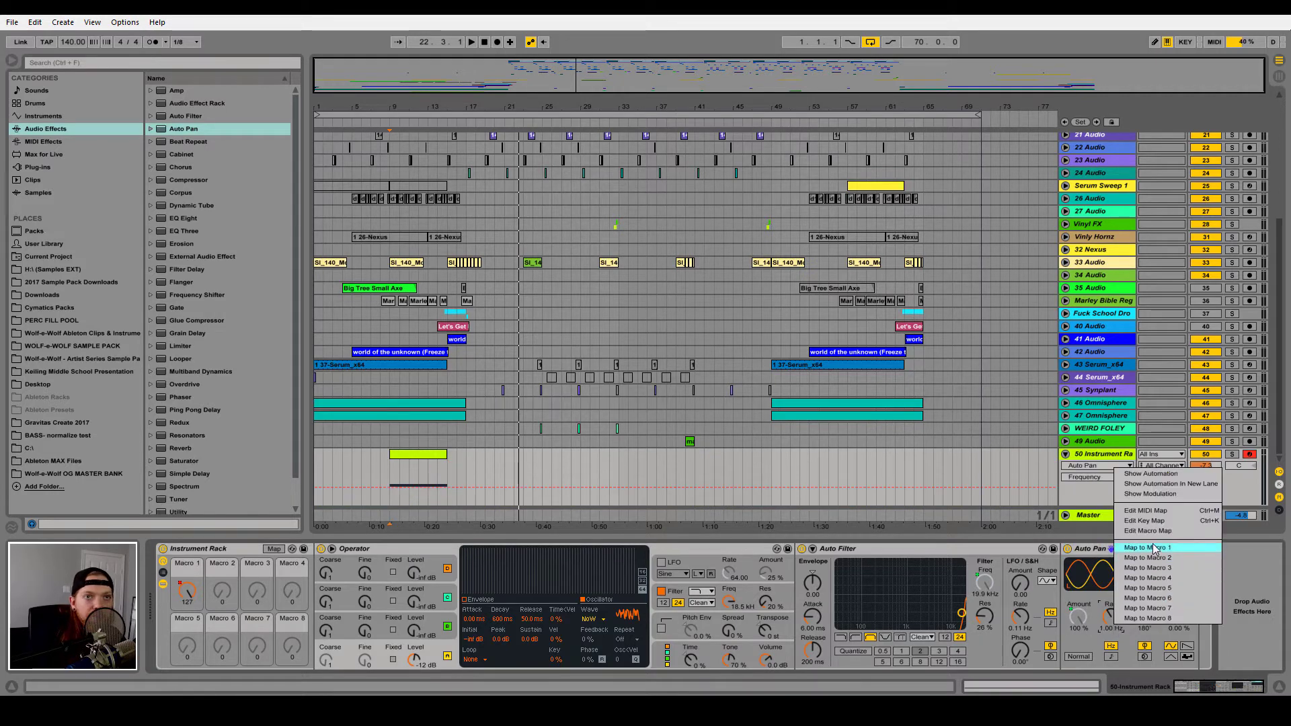
{"action": "left_click", "coordinate": [1136, 549]}
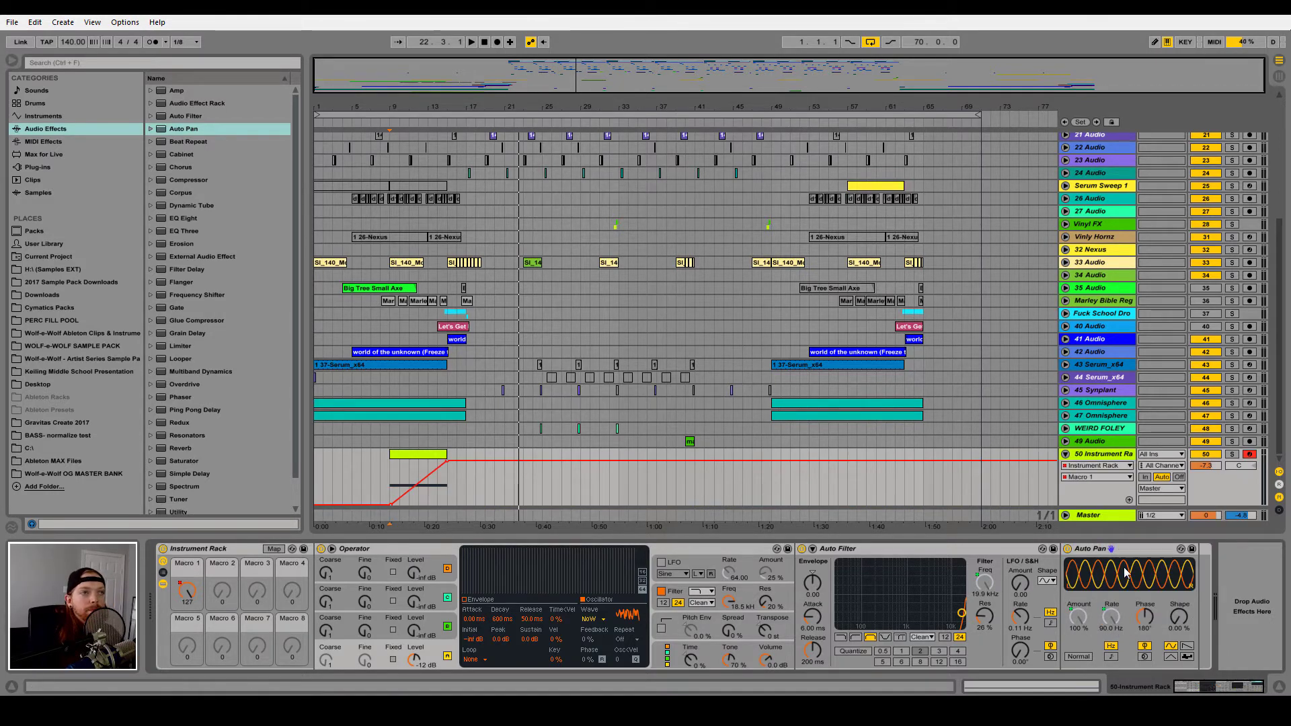
{"action": "left_click", "coordinate": [393, 470]}
{"action": "key", "text": "space"}
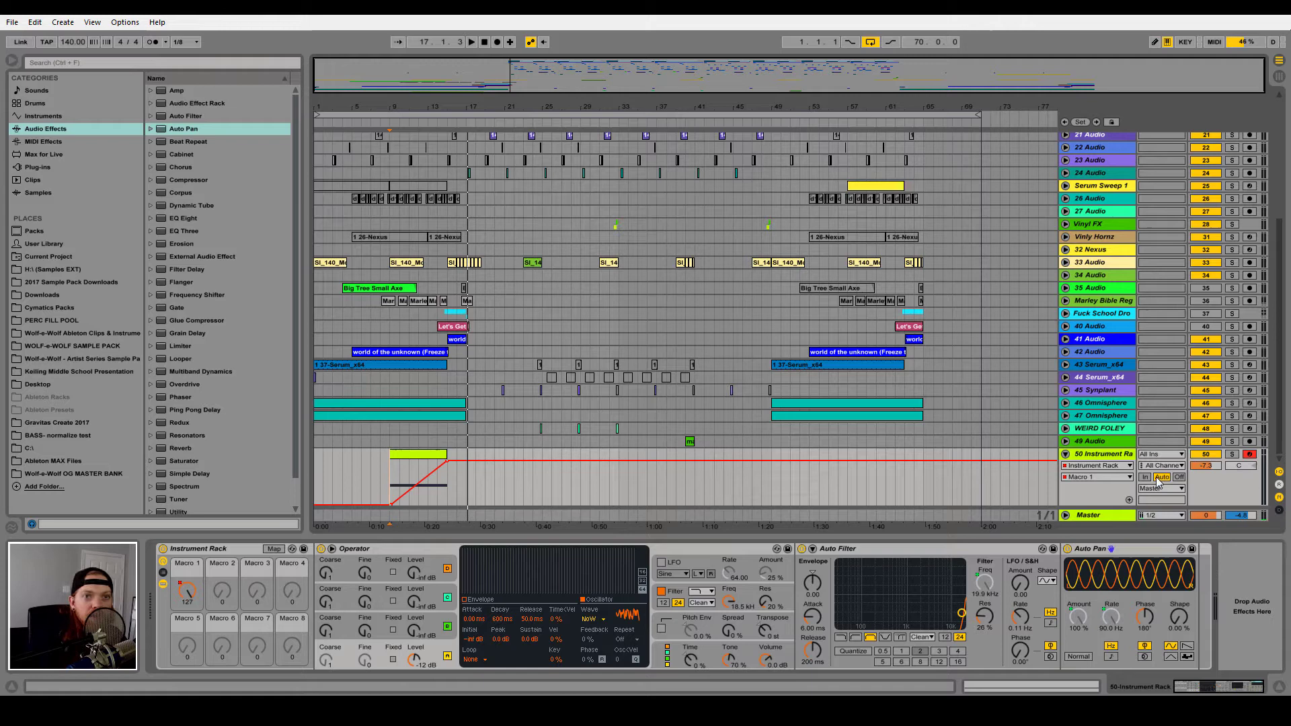
{"action": "left_click", "coordinate": [1073, 612]}
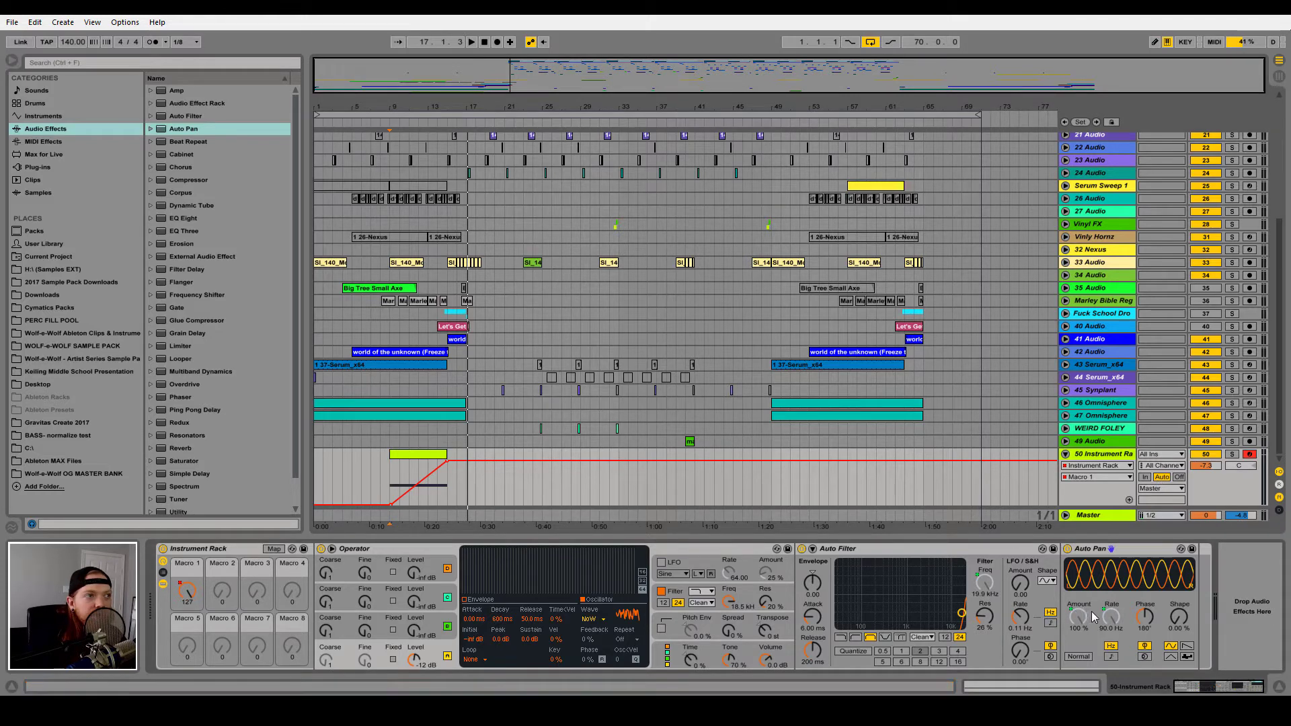
Step: In Macro 1's mappings, cap Auto Pan's rate at 16.5 Hz and lower its amount maximum
{"action": "left_click", "coordinate": [272, 549]}
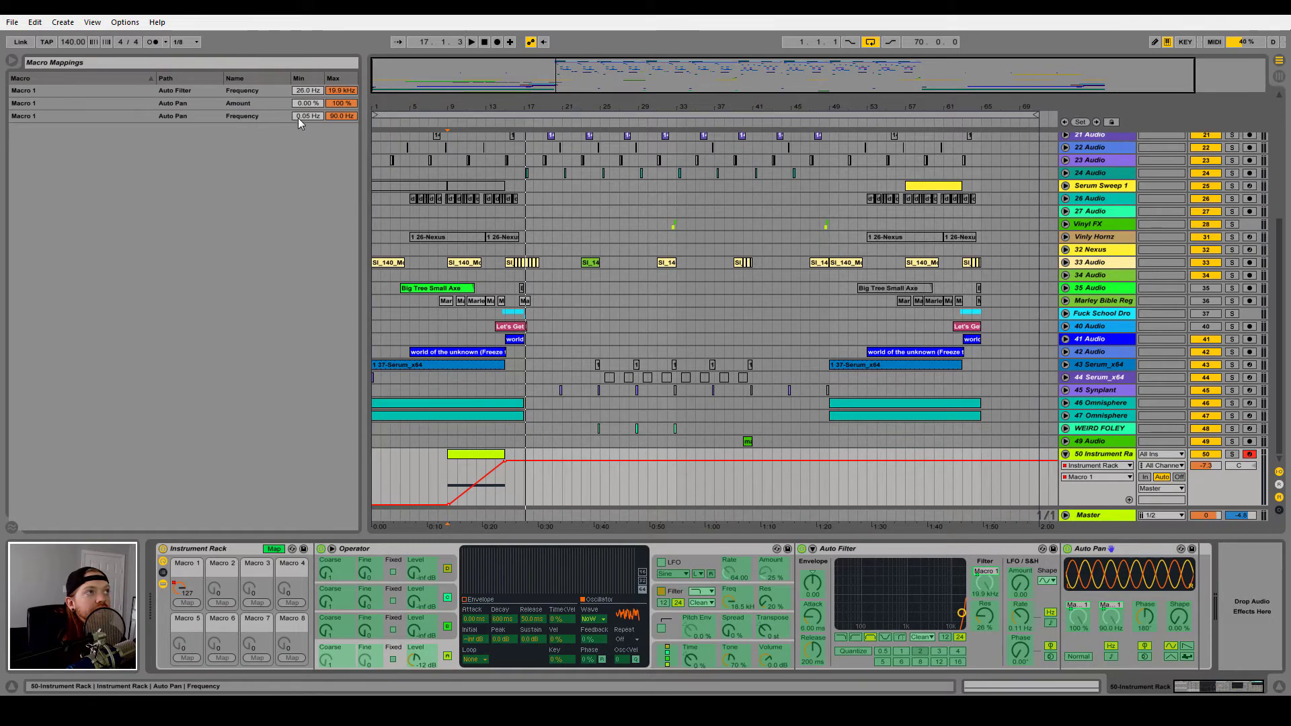
{"action": "left_click_drag", "start_coordinate": [339, 118], "coordinate": [339, 165]}
{"action": "left_click_drag", "start_coordinate": [341, 103], "coordinate": [340, 115]}
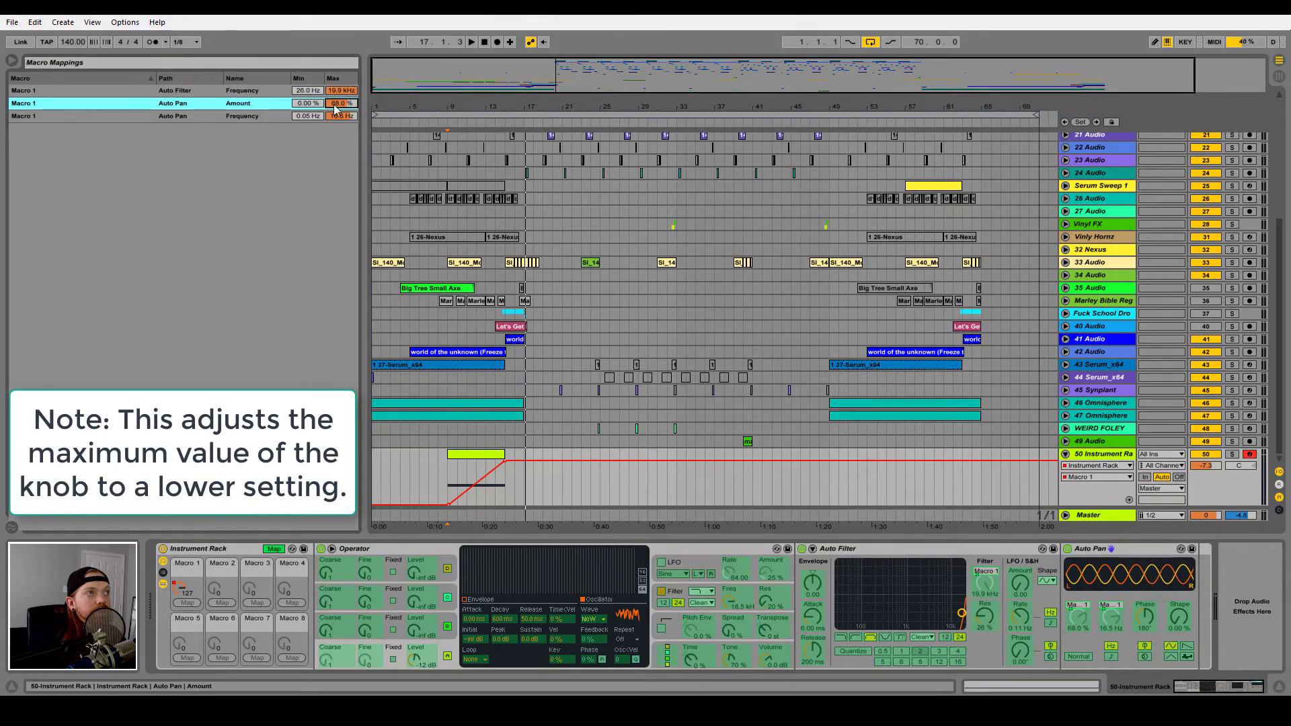
{"action": "left_click", "coordinate": [273, 549]}
Step: Solo track 50, play the riser from bar 9, then stop
{"action": "key", "text": "space"}
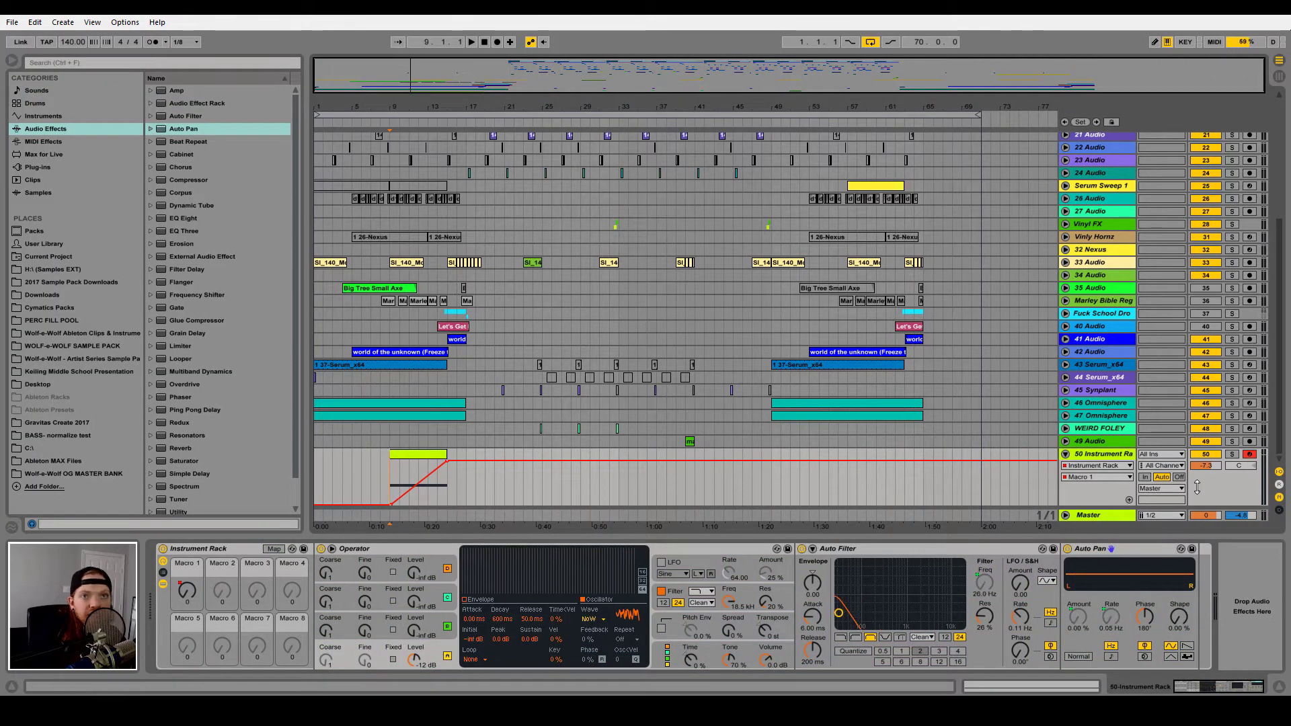
{"action": "left_click", "coordinate": [1231, 454]}
{"action": "key", "text": "space"}
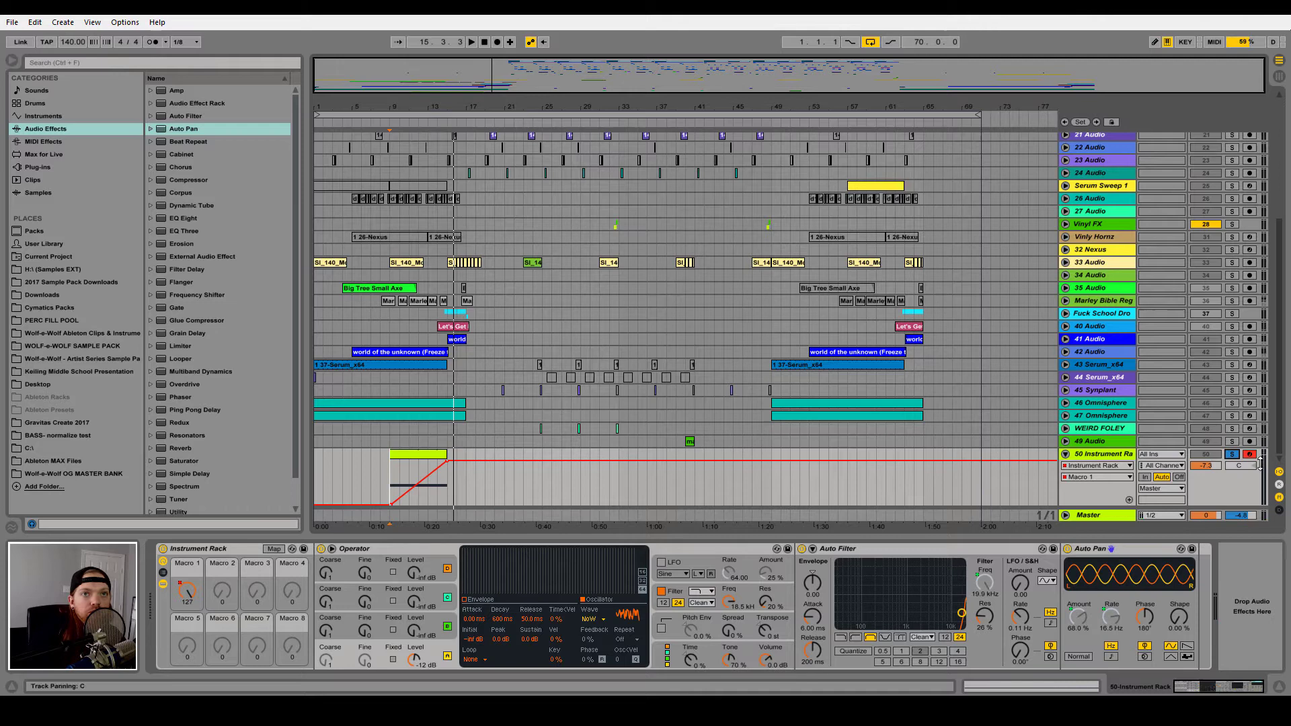
{"action": "left_click", "coordinate": [484, 42]}
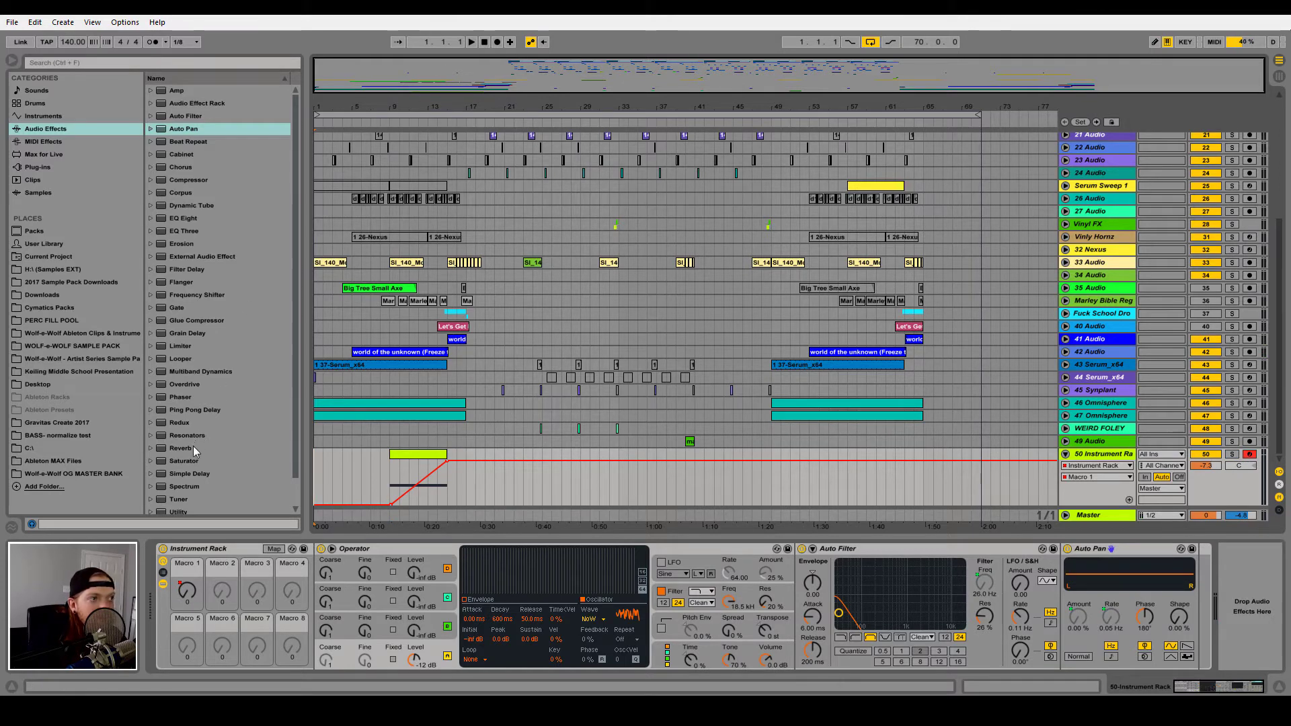
Step: Add a Reverb after Auto Pan and map its Dry/Wet to Macro 1
{"action": "left_click_drag", "start_coordinate": [189, 446], "coordinate": [960, 557]}
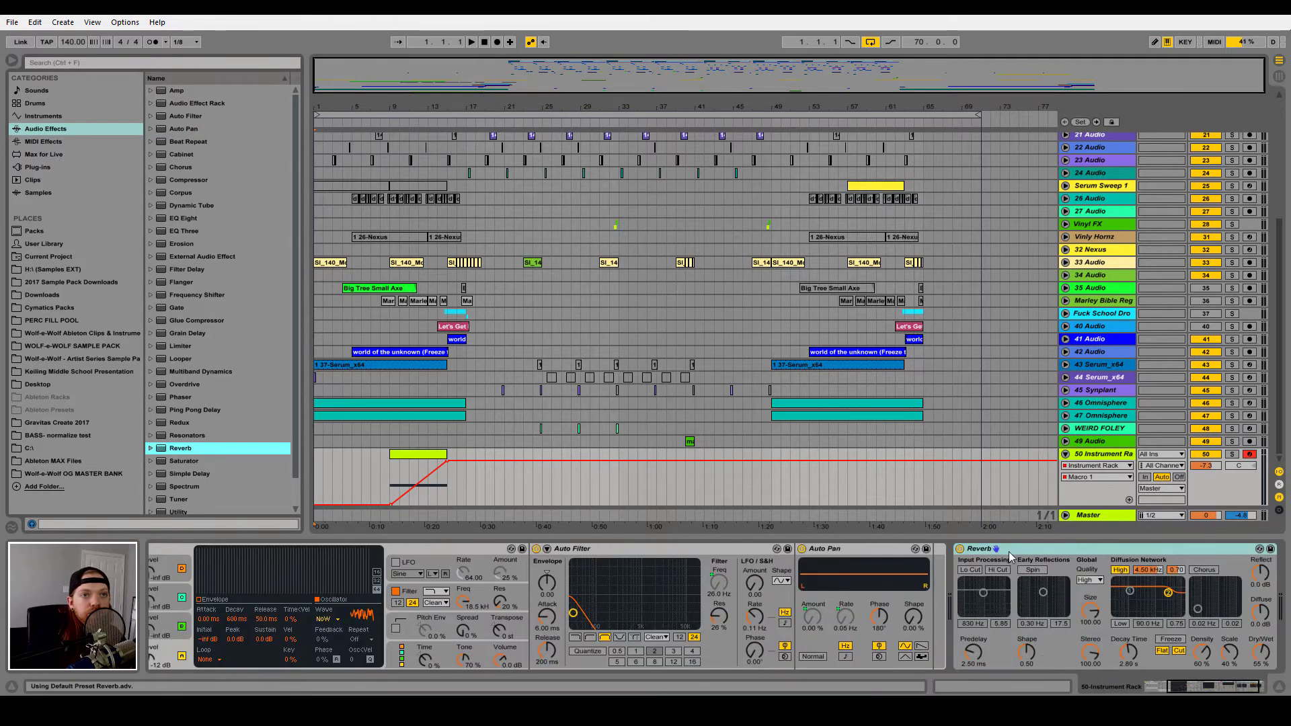
{"action": "left_click_drag", "start_coordinate": [1030, 551], "coordinate": [937, 562]}
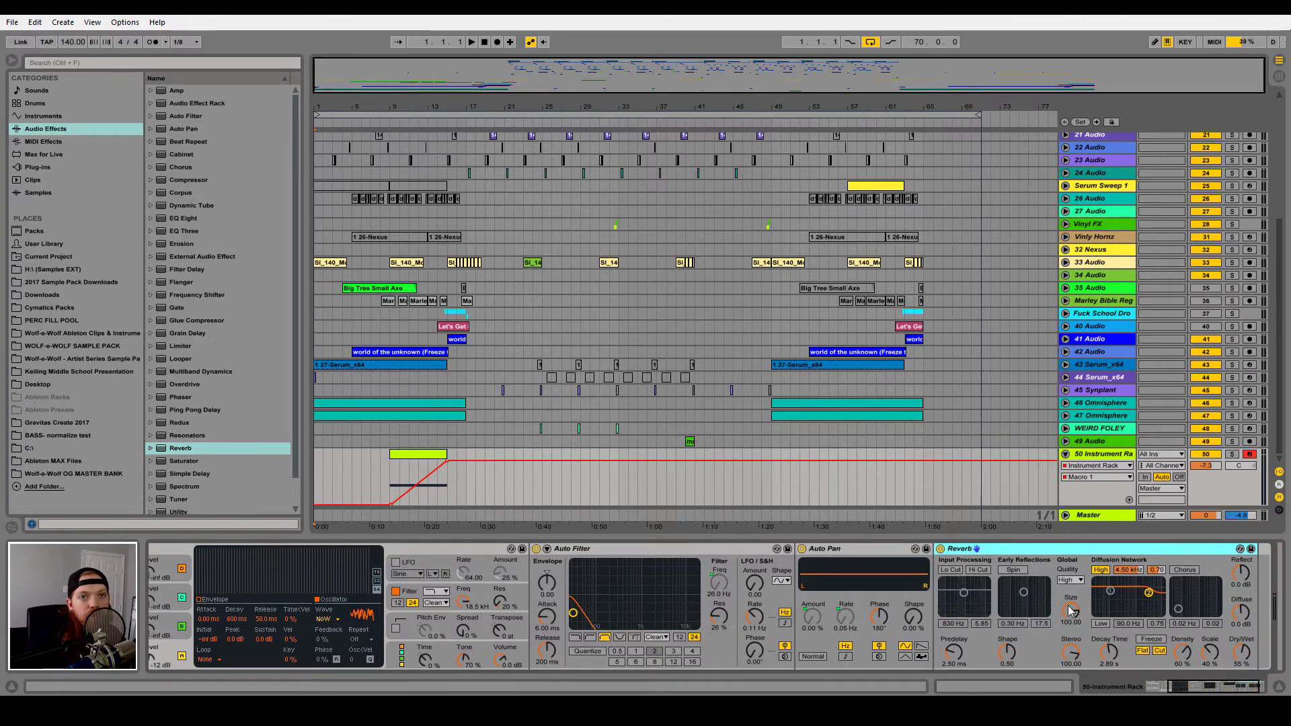
{"action": "right_click", "coordinate": [1245, 656]}
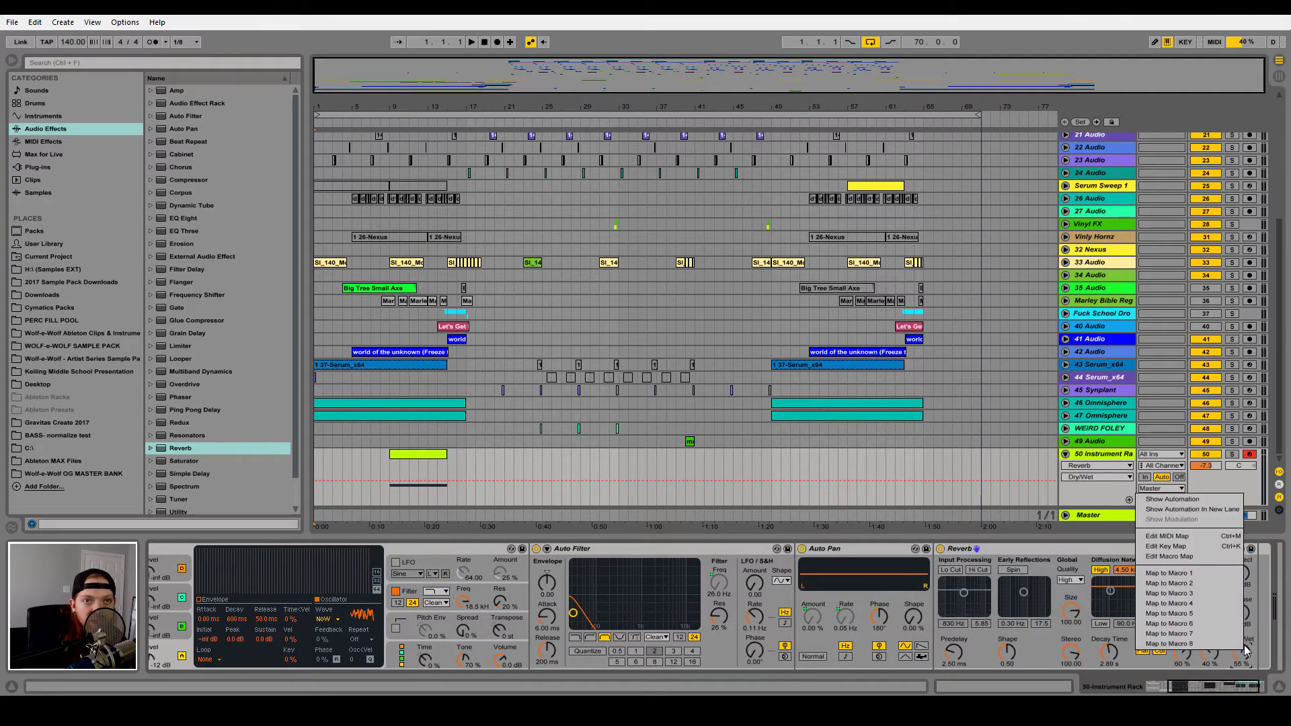
{"action": "left_click", "coordinate": [1211, 575]}
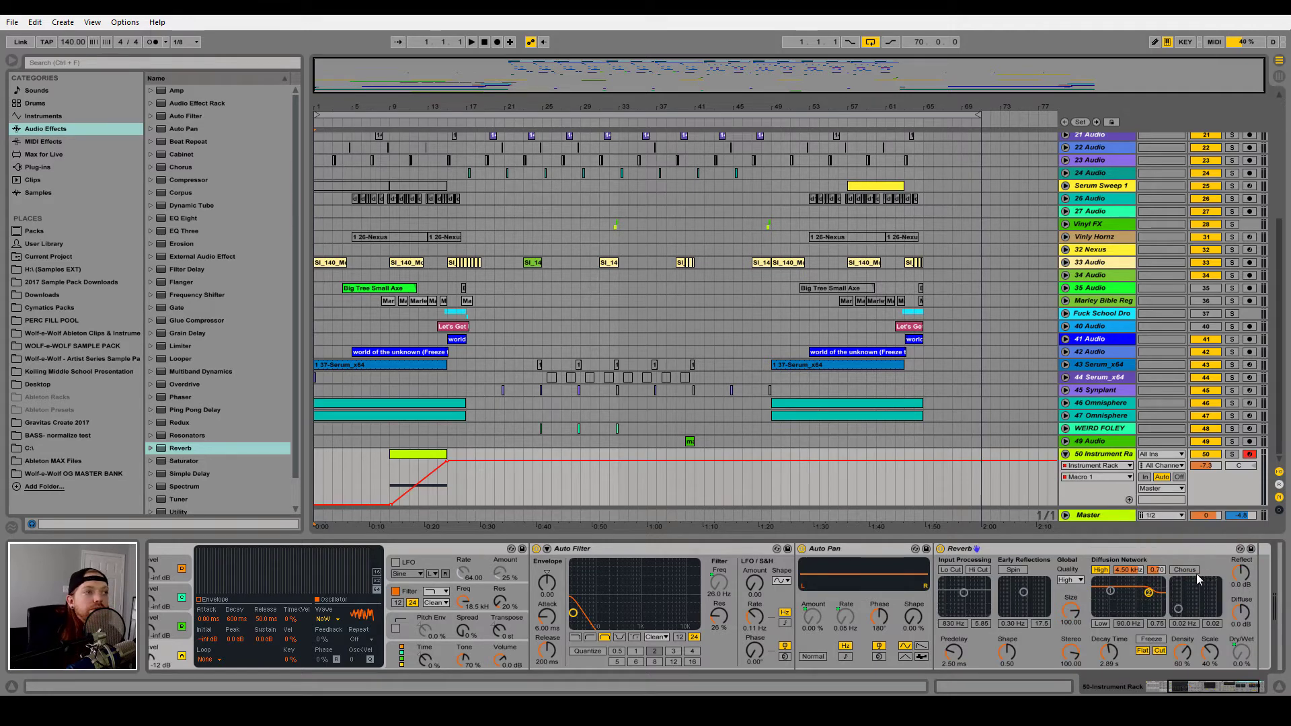
Step: Solo track 50 and play the riser from bar 9 through its peak, then stop
{"action": "left_click", "coordinate": [1232, 454]}
{"action": "left_click", "coordinate": [389, 465]}
{"action": "key", "text": "space"}
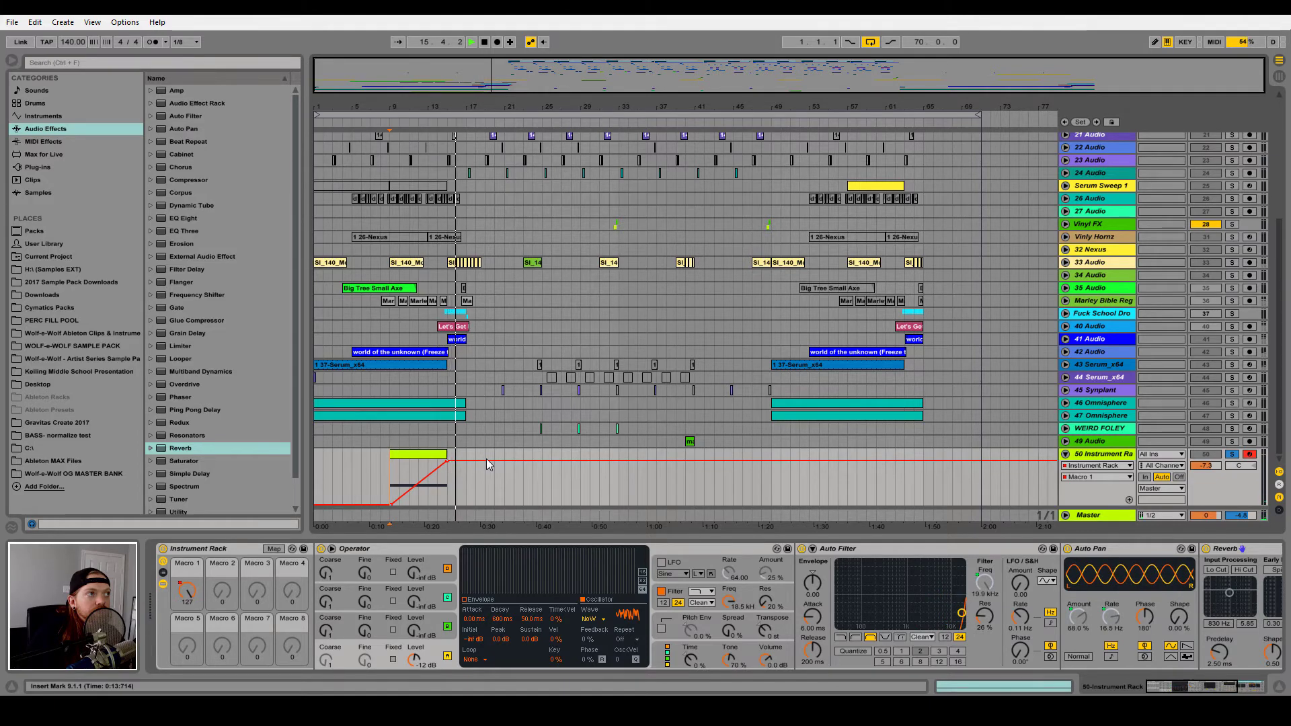
{"action": "key", "text": "space"}
{"action": "left_click", "coordinate": [232, 244]}
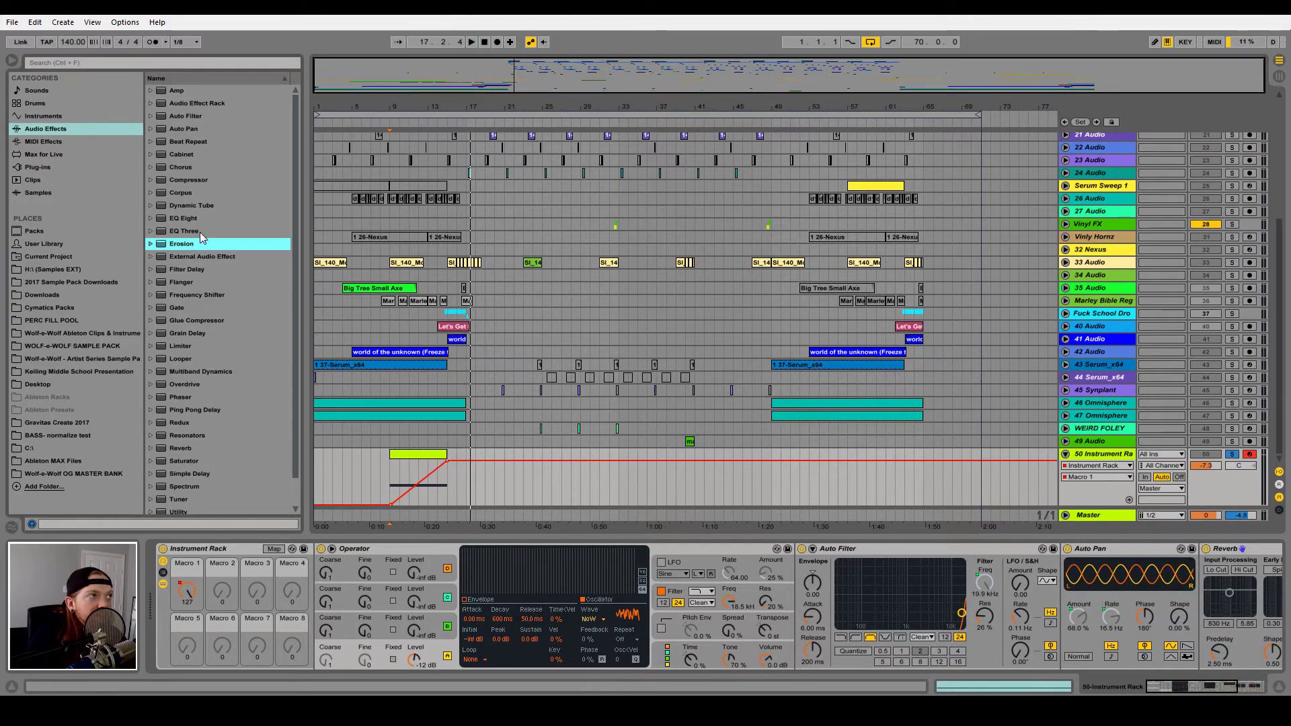
Step: Add a Flanger after Auto Pan and map its LFO Amount and Rate to Macro 1
{"action": "left_click", "coordinate": [180, 285]}
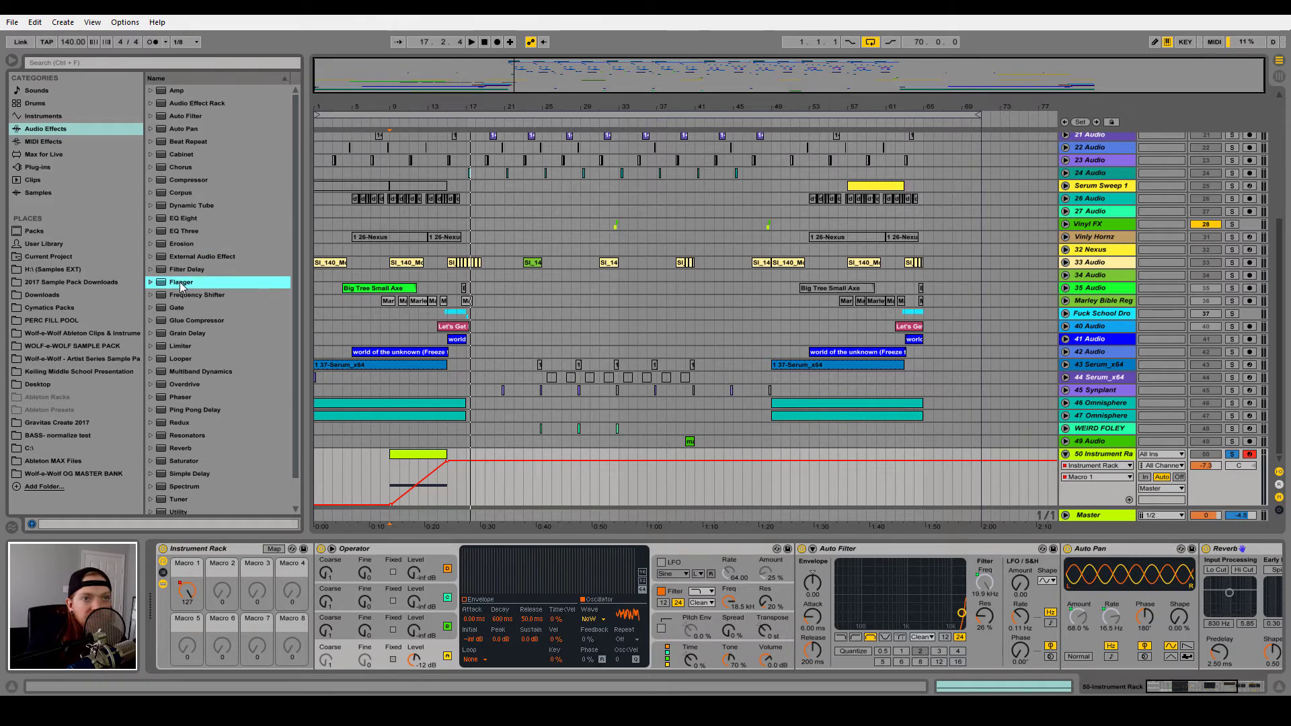
{"action": "left_click_drag", "start_coordinate": [876, 533], "coordinate": [1173, 591]}
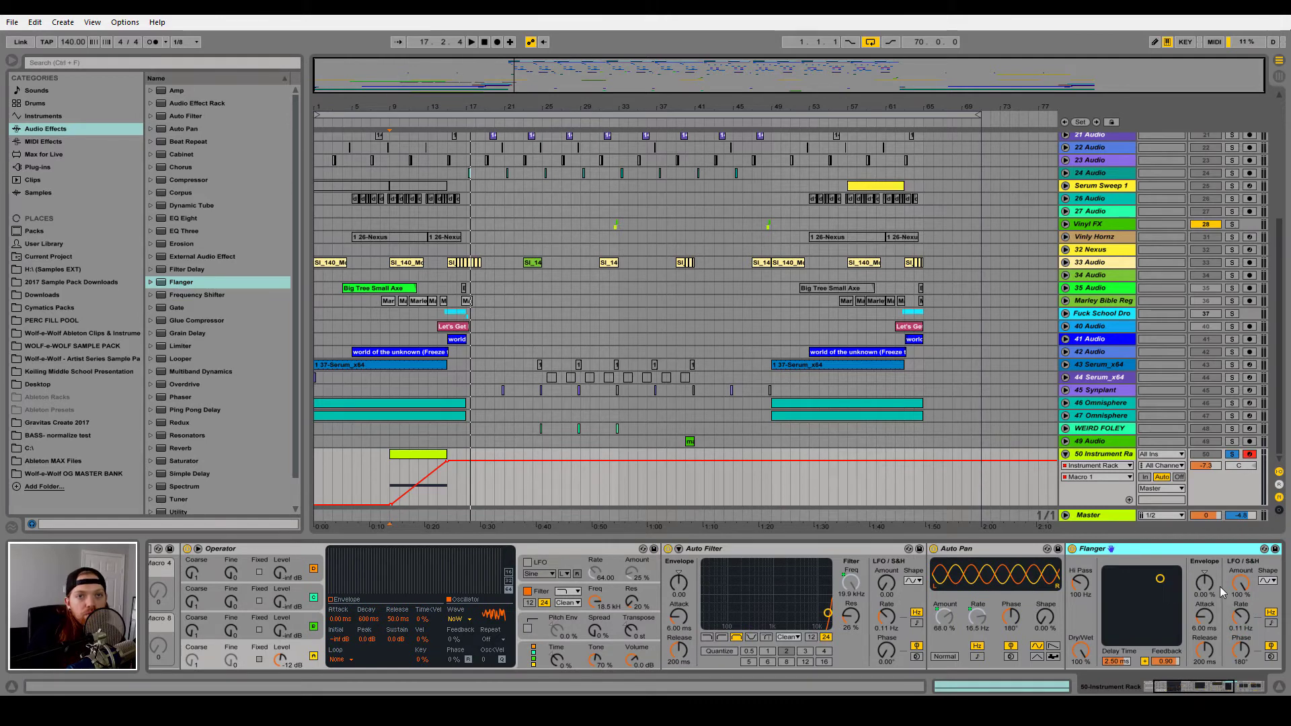
{"action": "right_click", "coordinate": [1243, 586]}
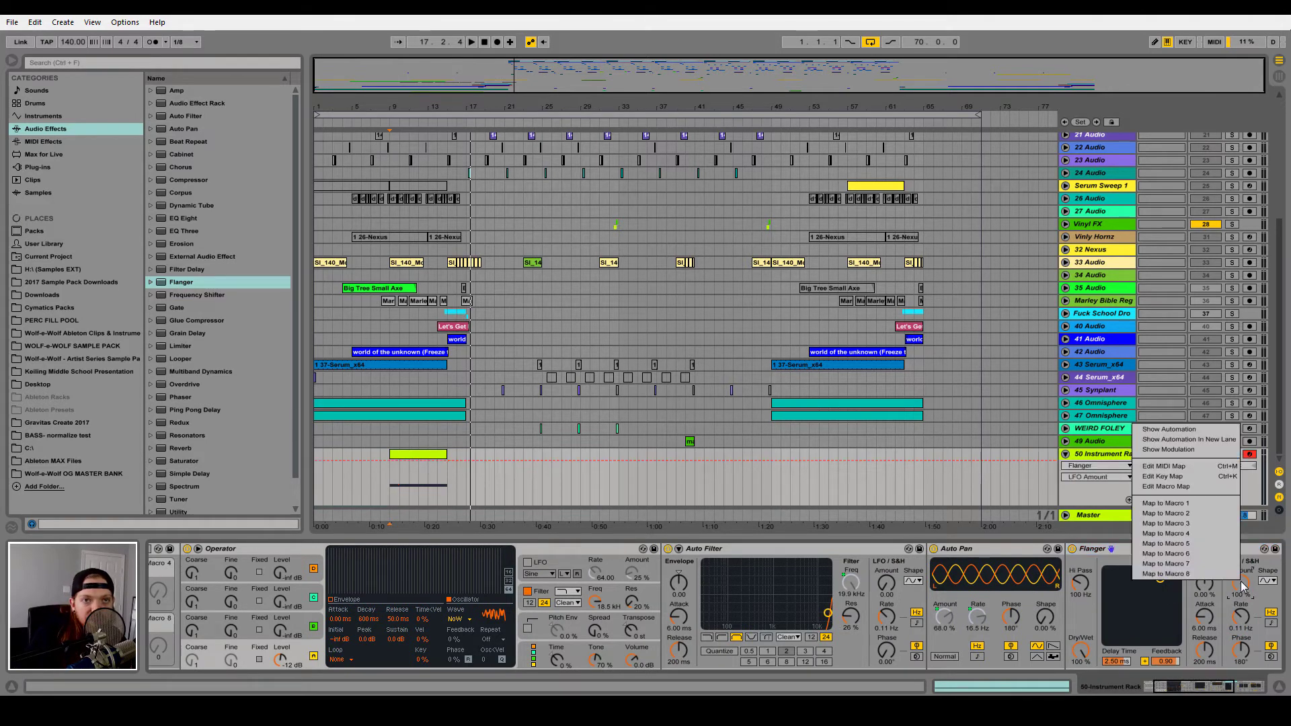
{"action": "left_click", "coordinate": [1237, 503]}
{"action": "right_click", "coordinate": [1241, 598]}
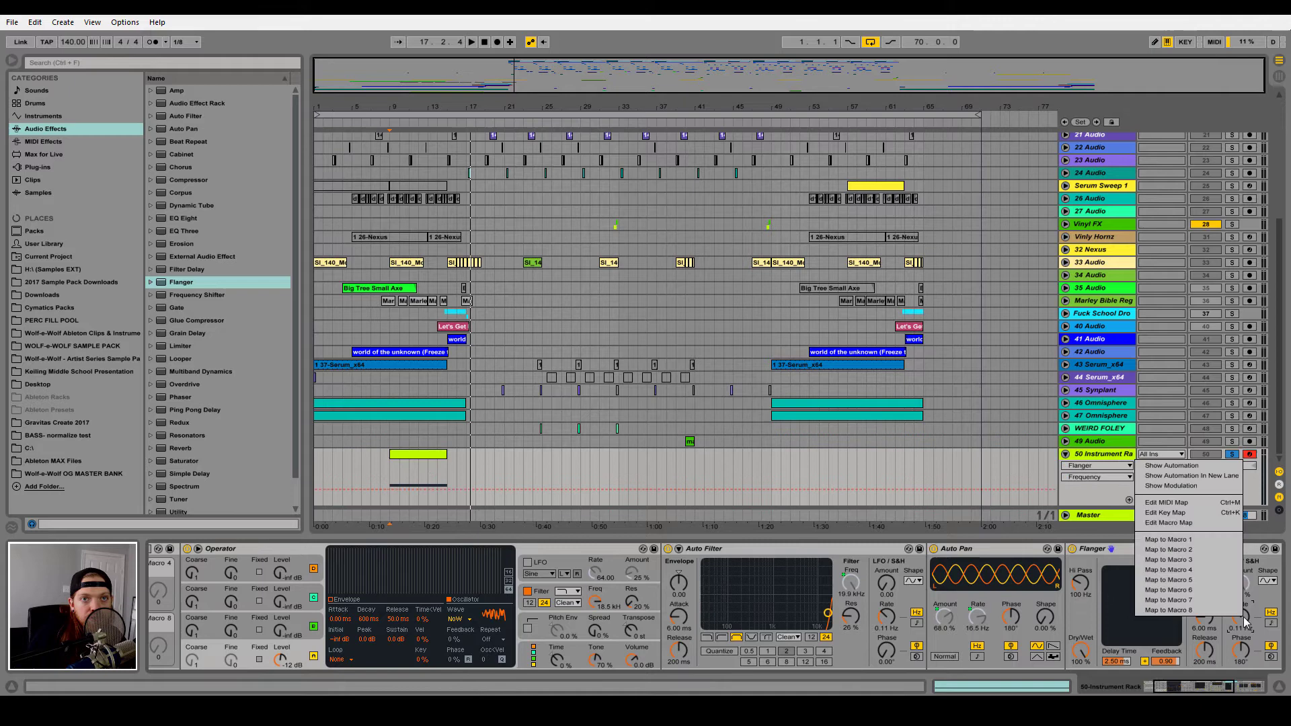
{"action": "left_click", "coordinate": [1218, 543]}
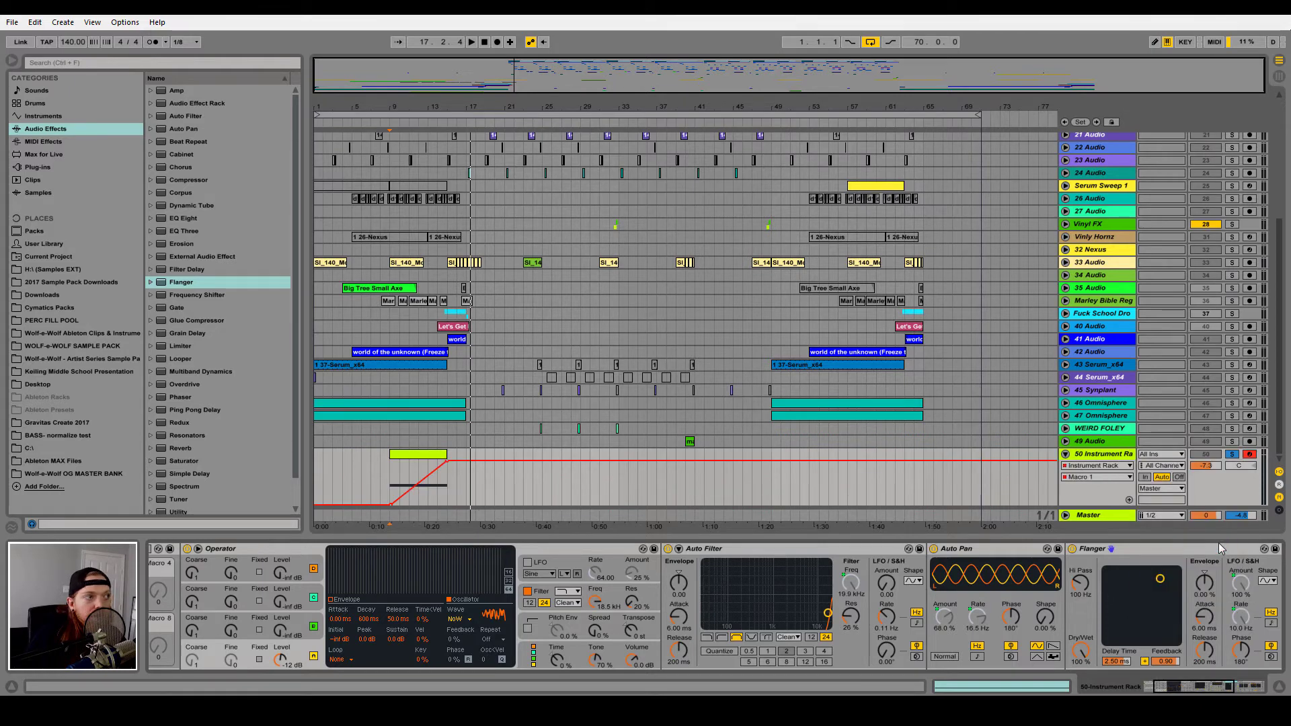
Step: Trim the Macro 1 Flanger mapping maxima to 60.2% LFO amount and 0.84 Hz rate
{"action": "left_click", "coordinate": [1188, 690]}
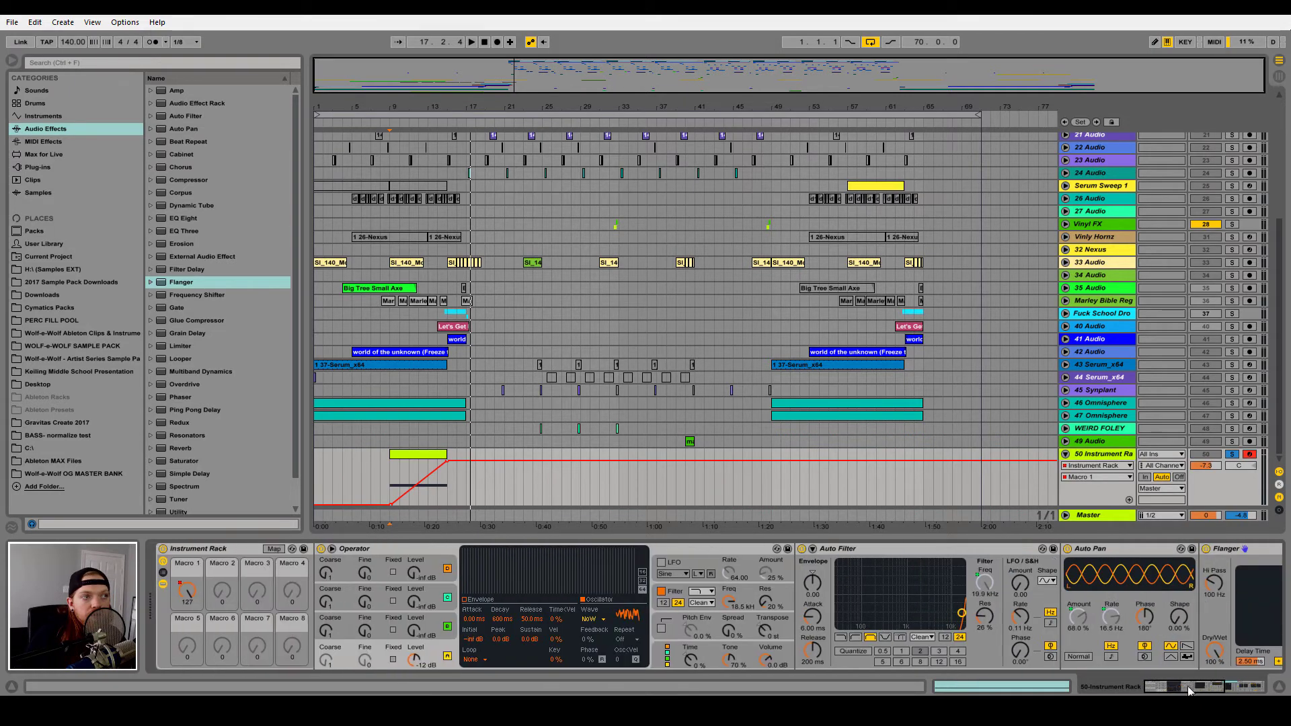
{"action": "left_click", "coordinate": [273, 549]}
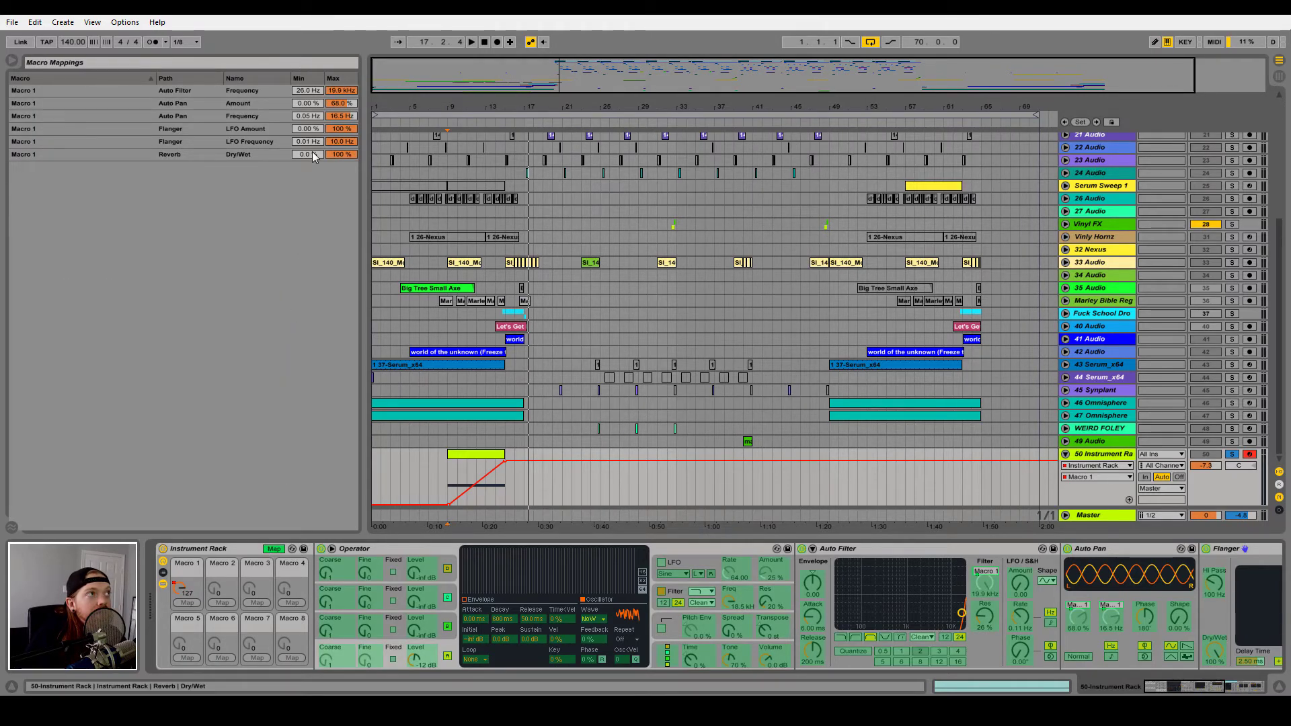
{"action": "left_click_drag", "start_coordinate": [342, 141], "coordinate": [342, 146]}
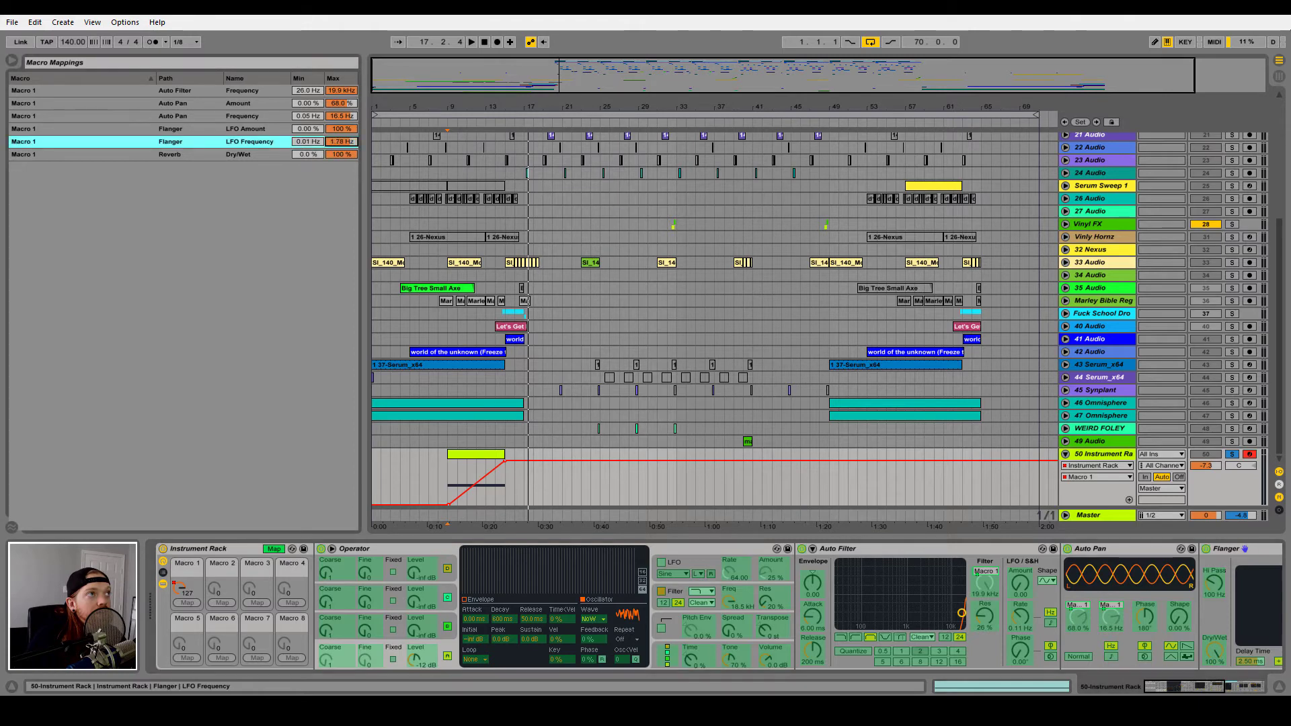
{"action": "left_click", "coordinate": [337, 131]}
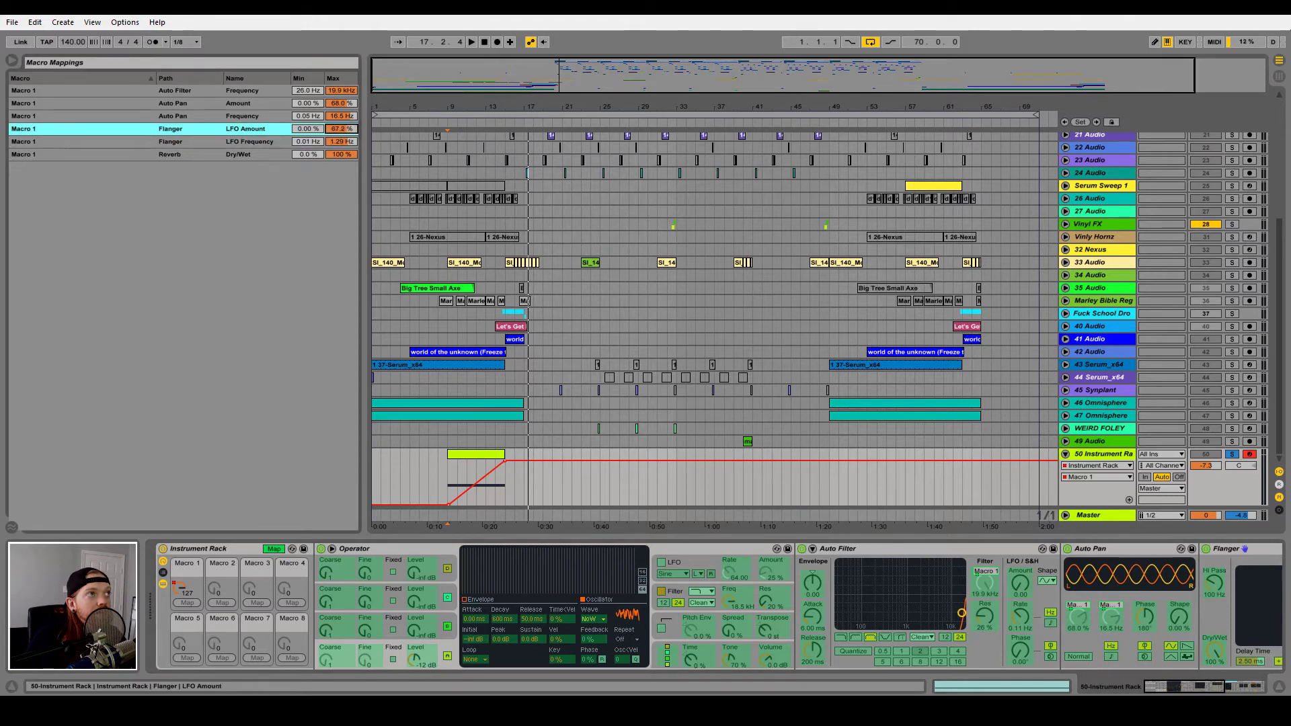
{"action": "left_click_drag", "start_coordinate": [341, 143], "coordinate": [346, 152]}
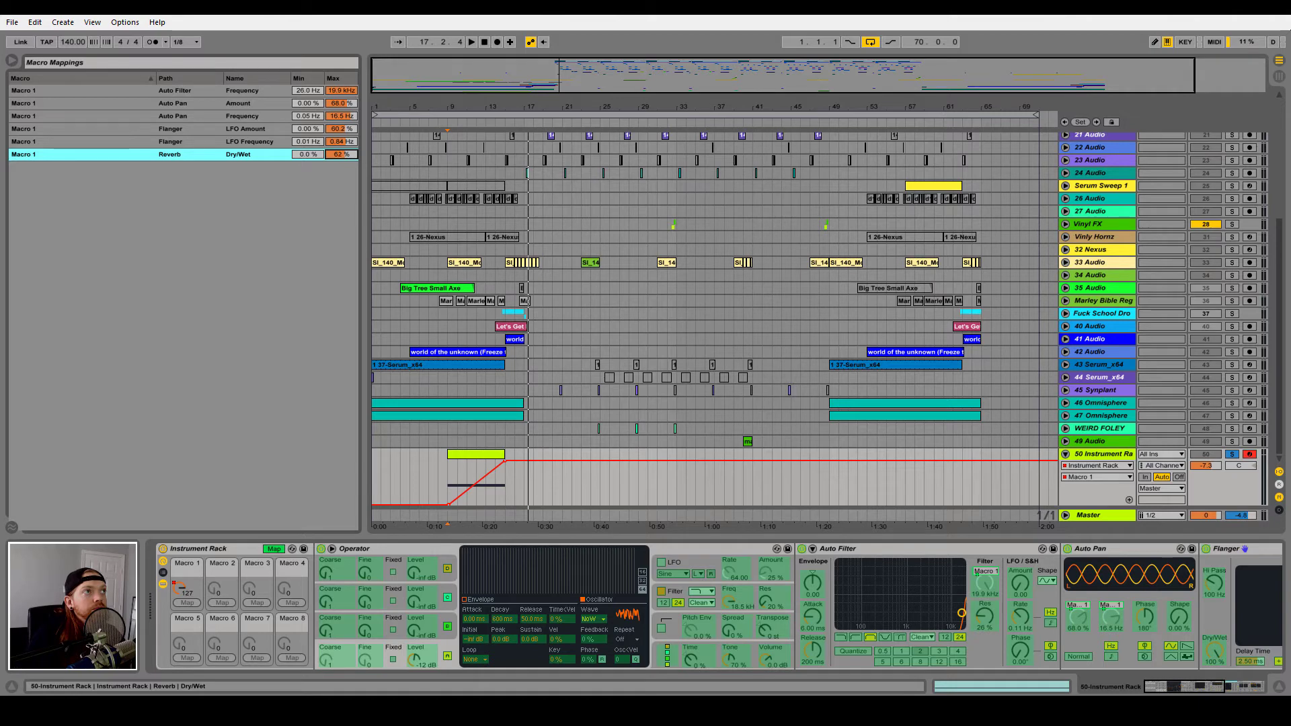
{"action": "left_click", "coordinate": [274, 548]}
{"action": "key", "text": "space"}
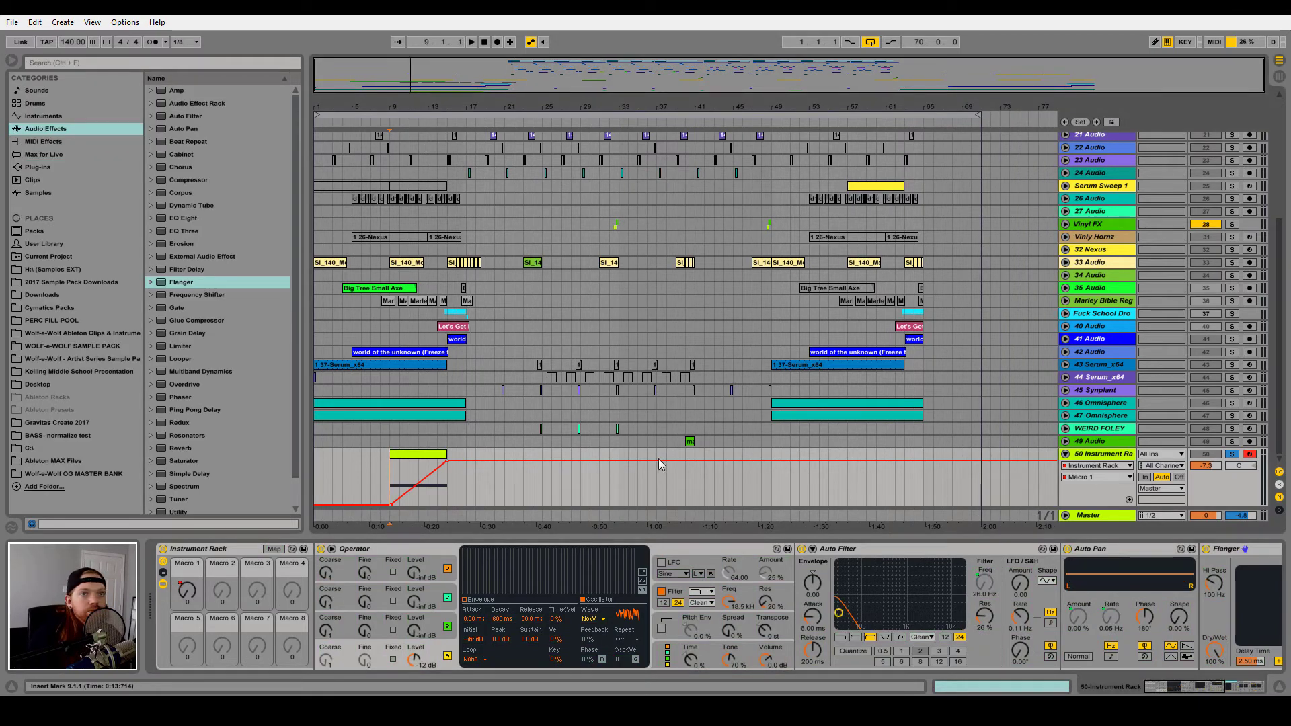
Step: Play the riser from bar 9 while shortening the Flanger delay time to 1.55 ms
{"action": "key", "text": "space"}
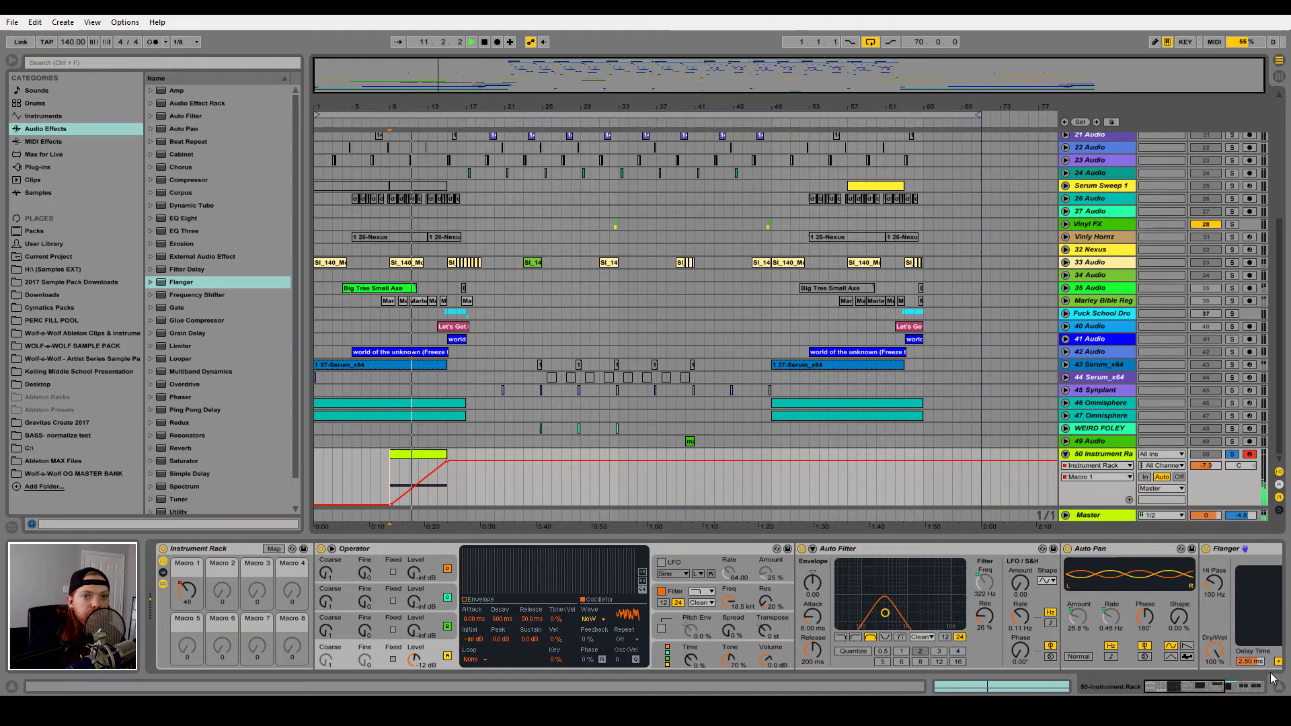
{"action": "scroll", "coordinate": [1171, 660], "scroll_direction": "down", "scroll_amount": 5}
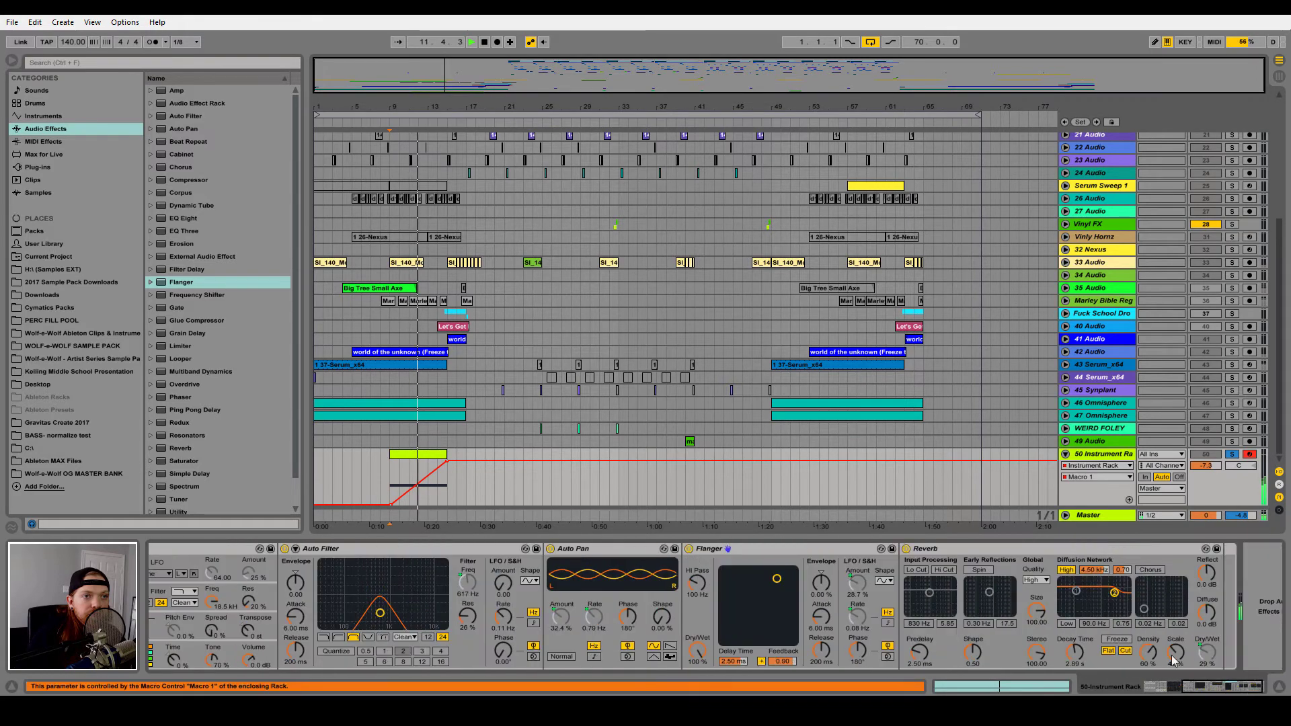
{"action": "left_click", "coordinate": [774, 590]}
{"action": "mouse_move", "coordinate": [773, 589]}
{"action": "left_mouse_down"}
{"action": "mouse_move", "coordinate": [754, 591]}
{"action": "mouse_move", "coordinate": [770, 593]}
{"action": "left_mouse_up"}
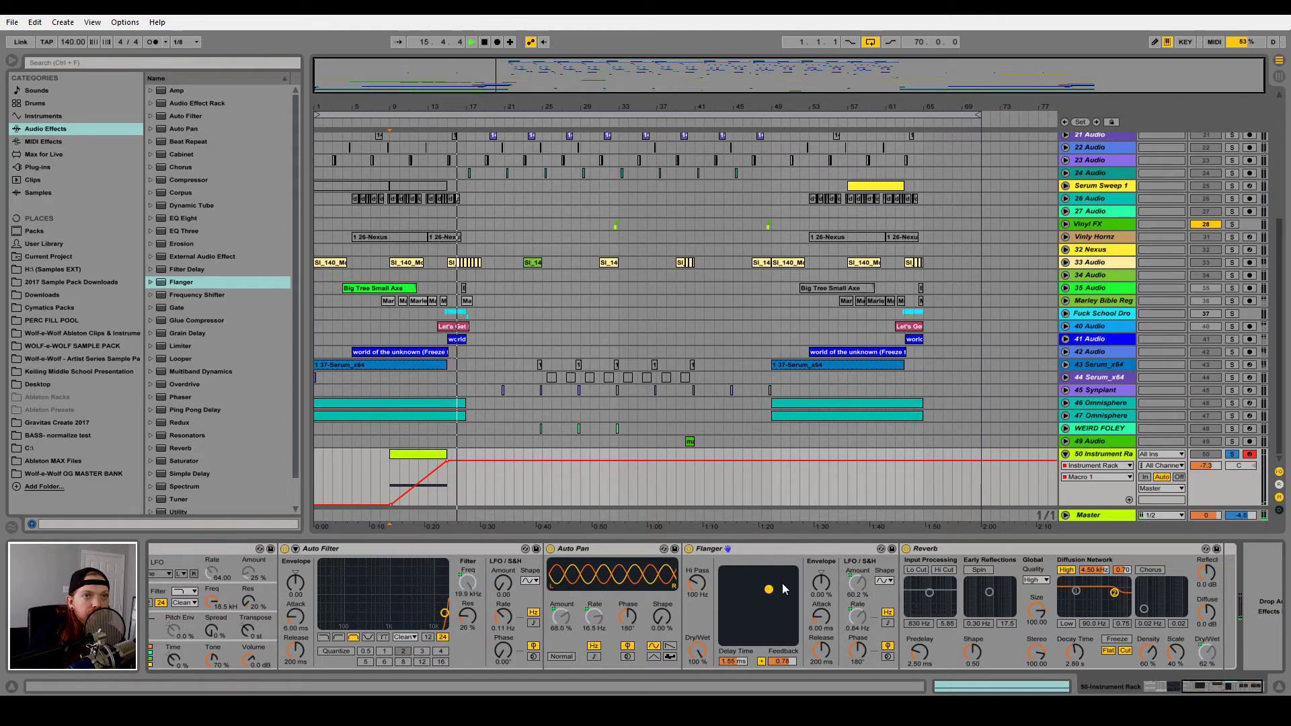
{"action": "key", "text": "space"}
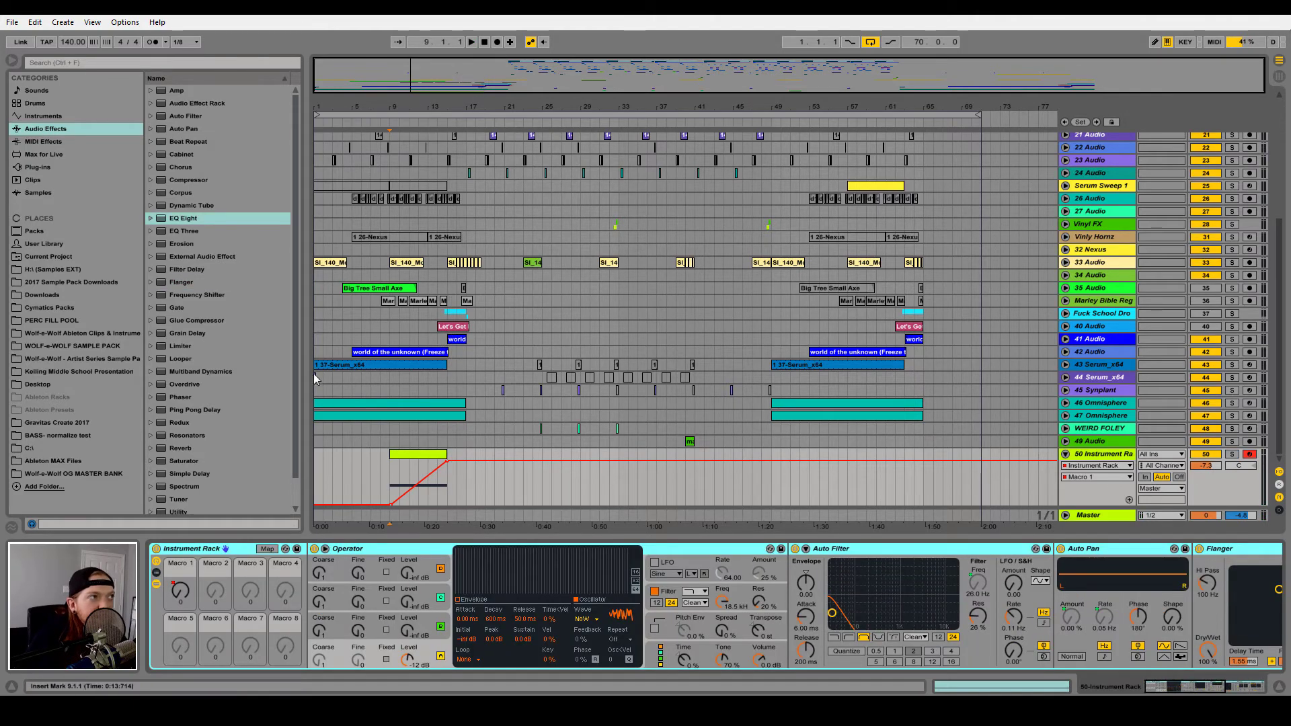
Step: Add EQ Eight at the chain's end, enable band 8, and make band 1 a low cut near 118 Hz
{"action": "left_click", "coordinate": [188, 219]}
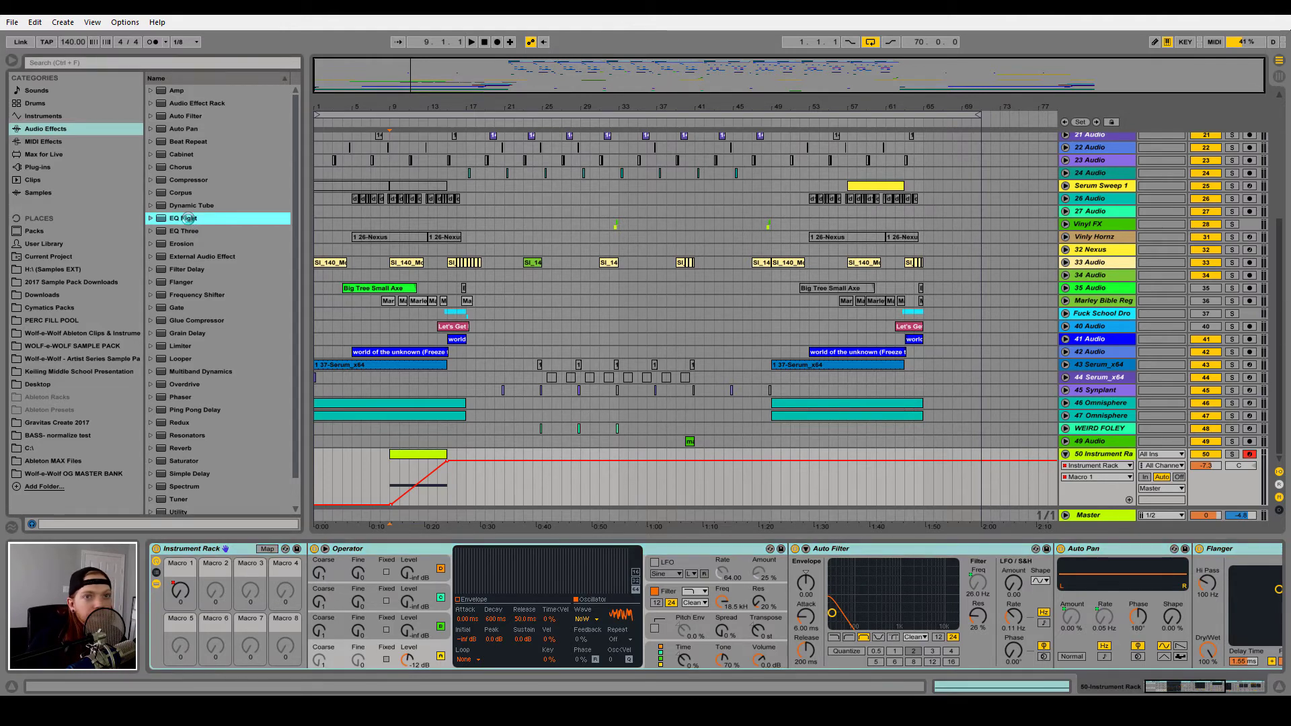
{"action": "key", "text": "Return"}
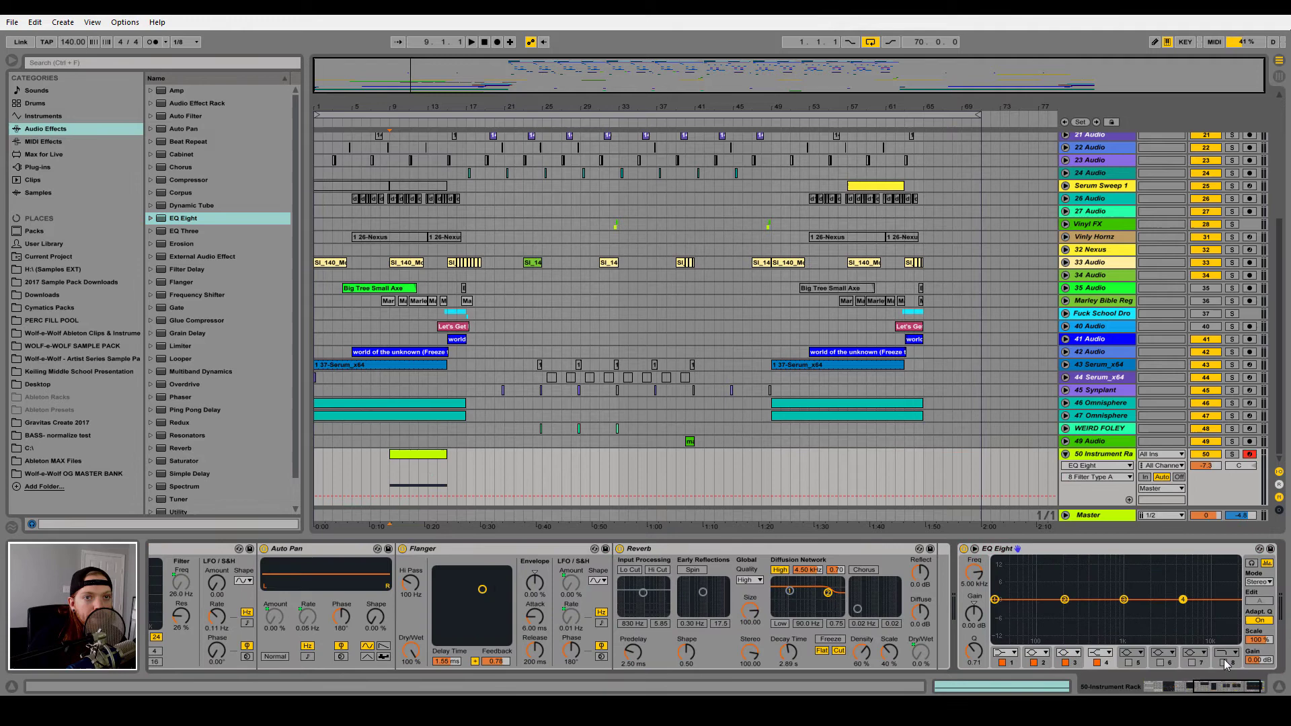
{"action": "left_click", "coordinate": [1224, 662]}
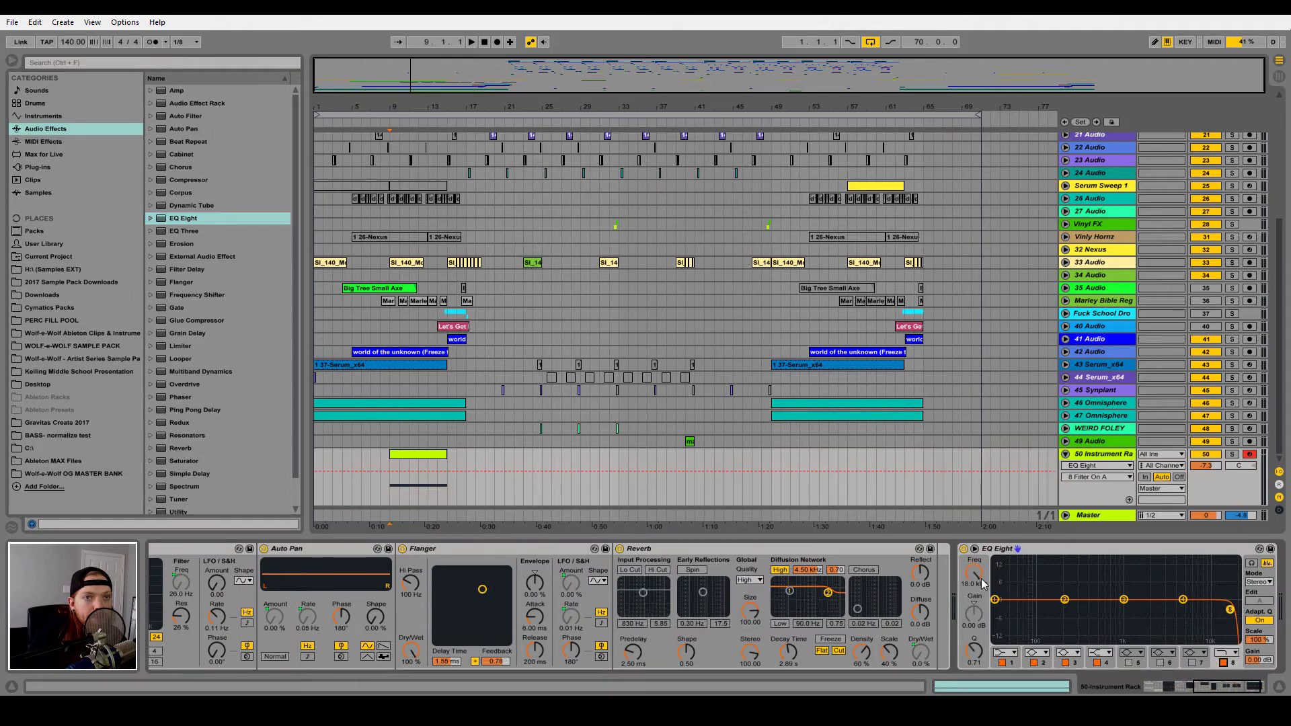
{"action": "key", "text": "space"}
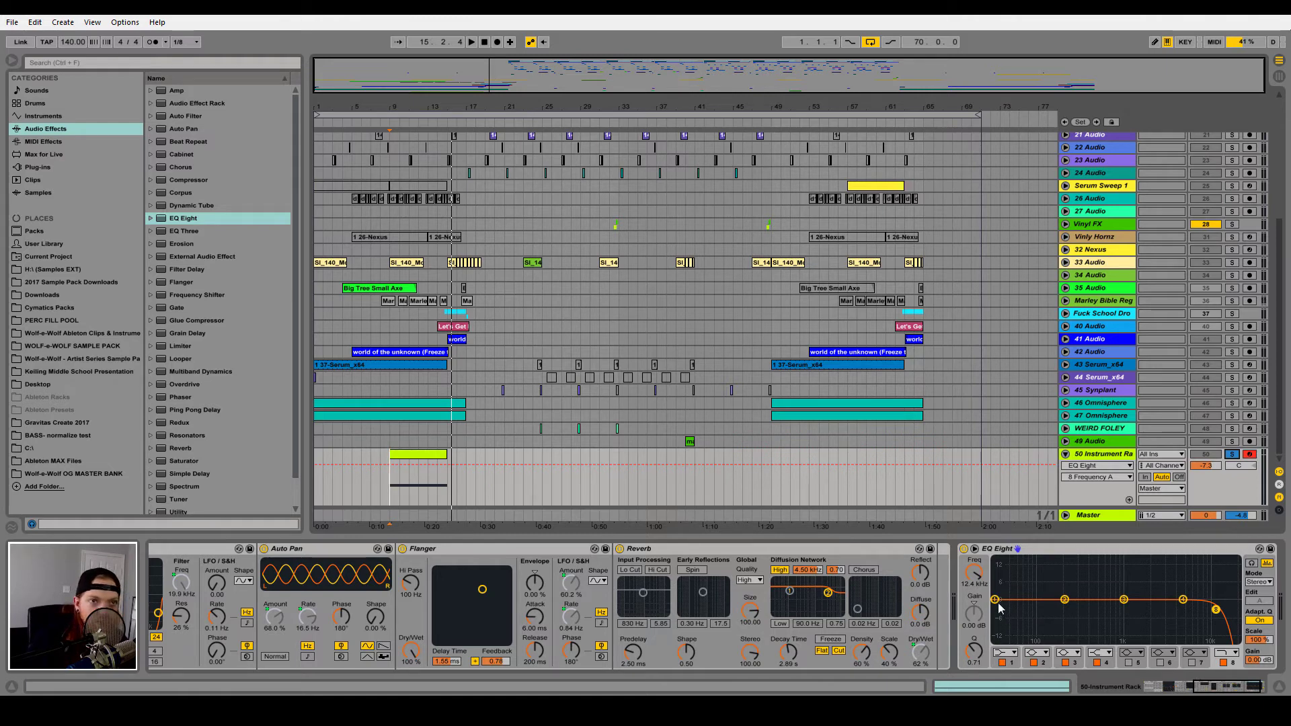
{"action": "left_click", "coordinate": [1005, 653]}
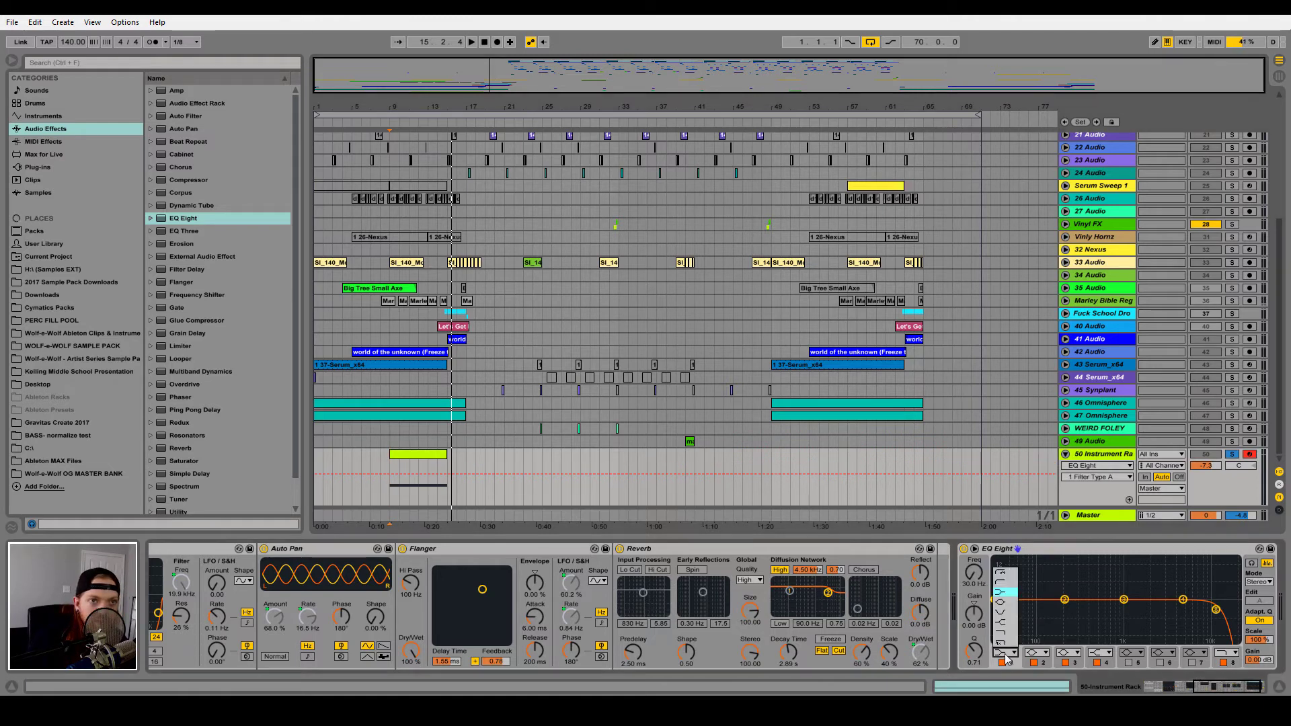
{"action": "left_click", "coordinate": [1010, 575]}
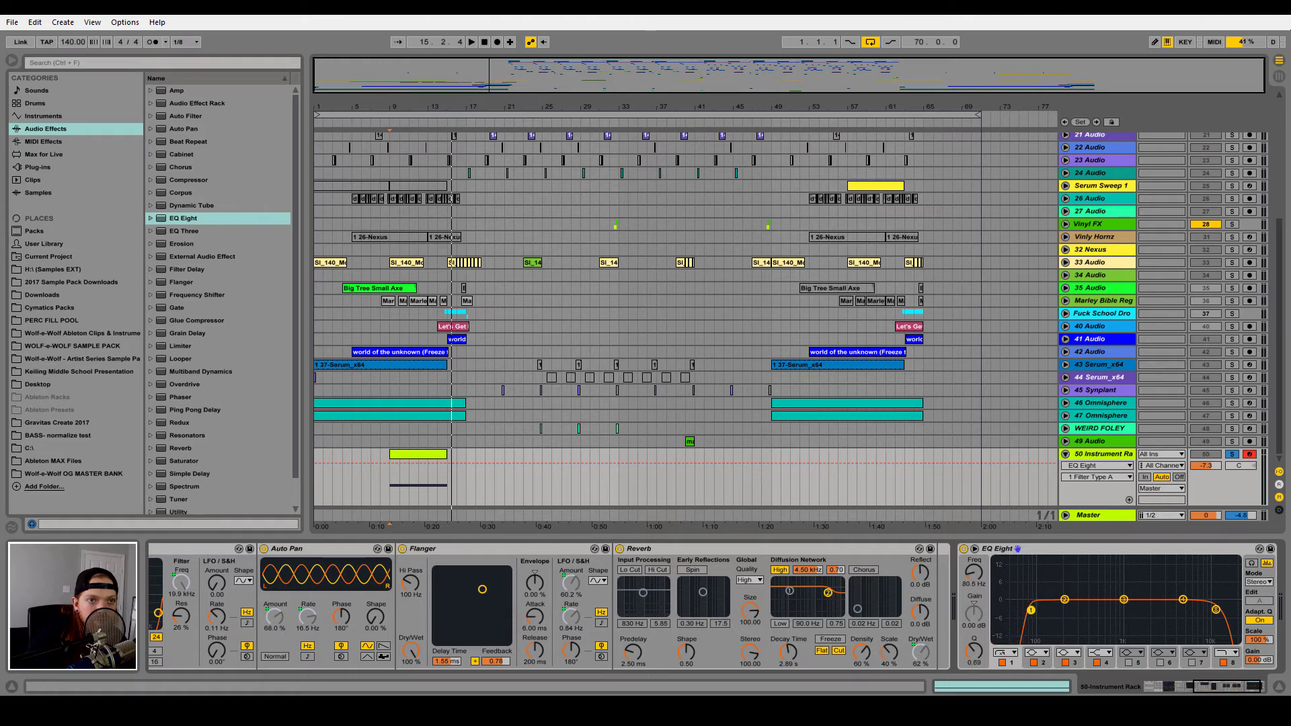
{"action": "left_click_drag", "start_coordinate": [1042, 609], "coordinate": [1045, 609]}
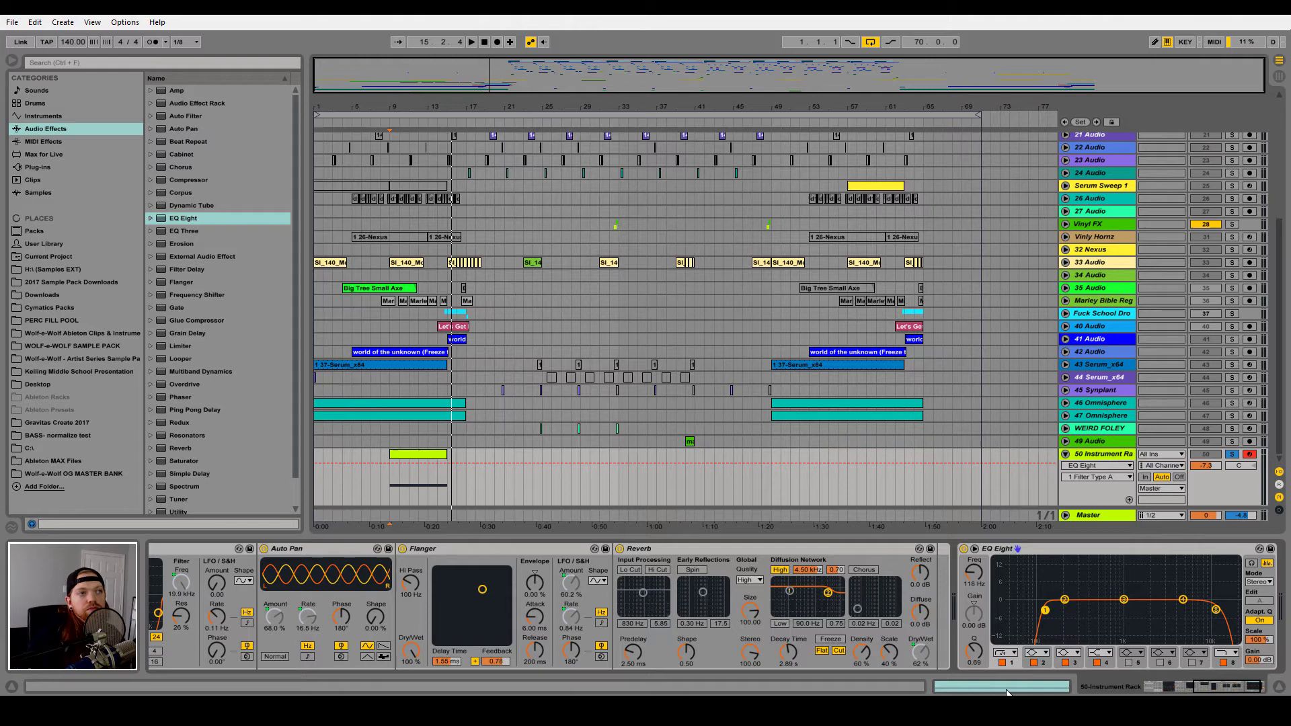
{"action": "key", "text": "space"}
Step: Replay from bar 9, lower EQ band 8 to 9.84 kHz, and unsolo track 50
{"action": "left_click", "coordinate": [390, 484]}
{"action": "key", "text": "space"}
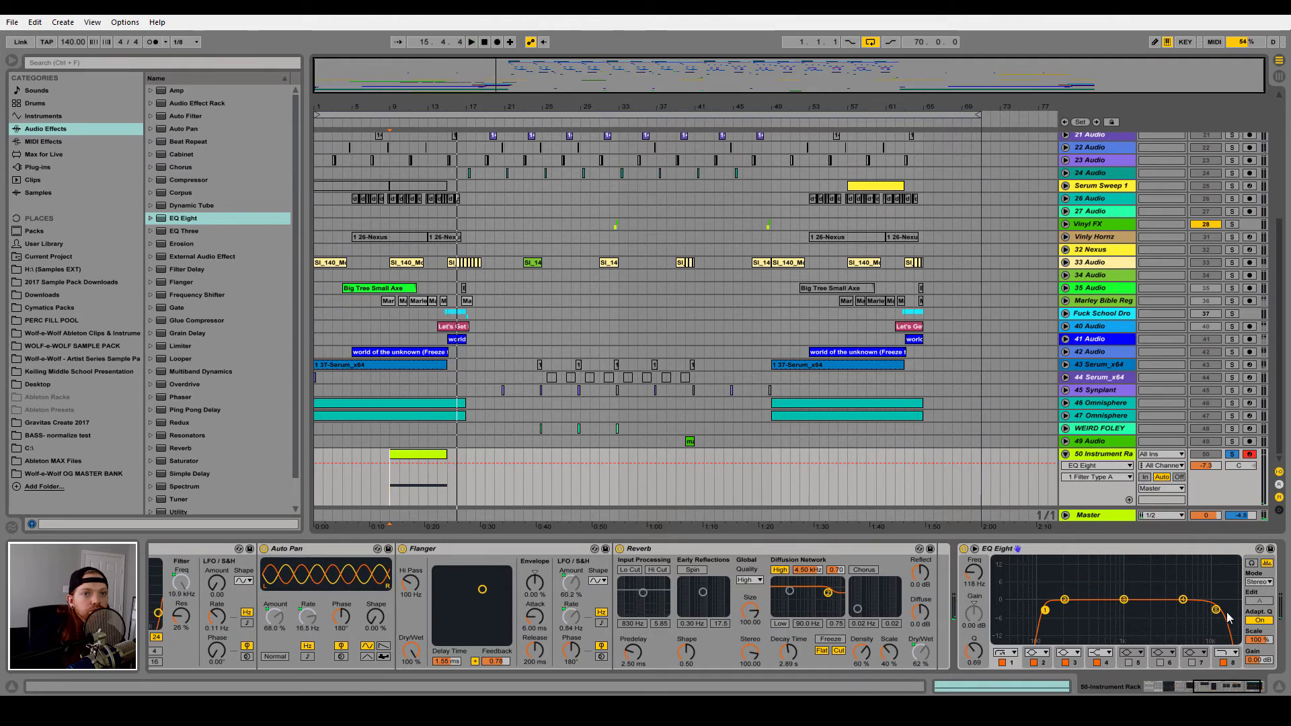
{"action": "left_click_drag", "start_coordinate": [1216, 617], "coordinate": [1208, 611]}
{"action": "left_click", "coordinate": [1232, 454]}
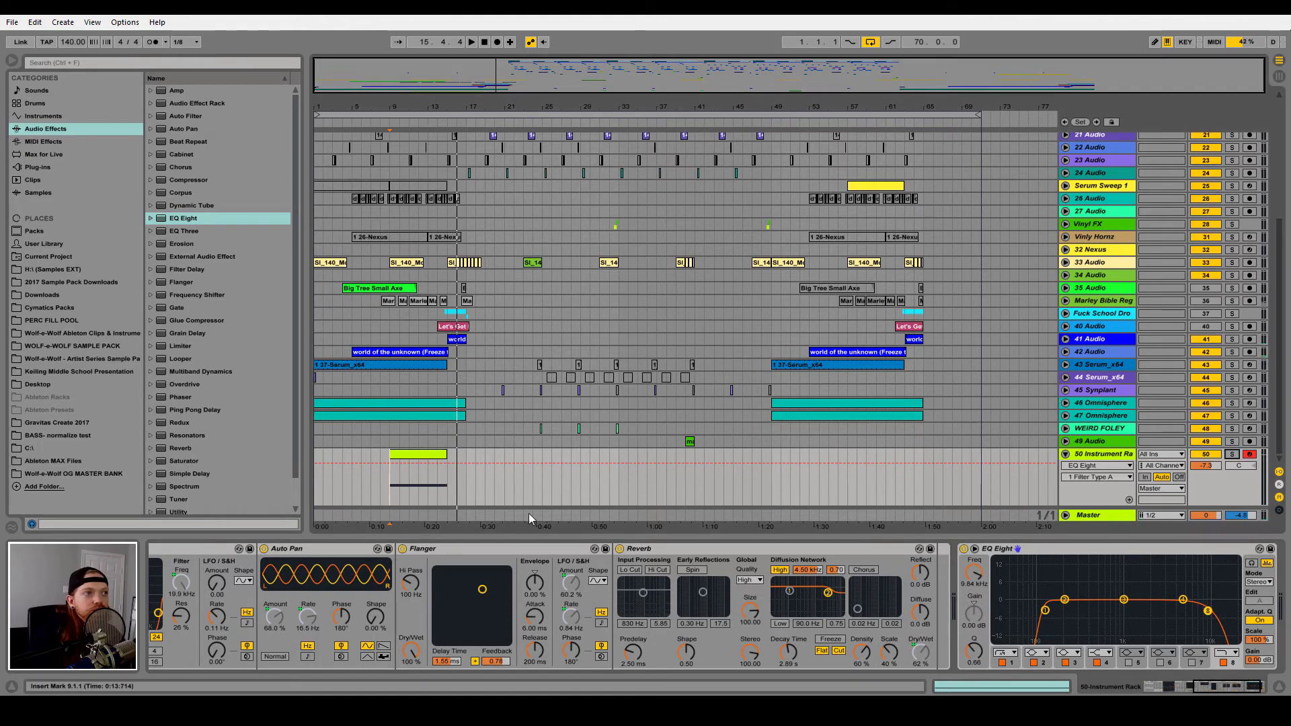
{"action": "key", "text": "space"}
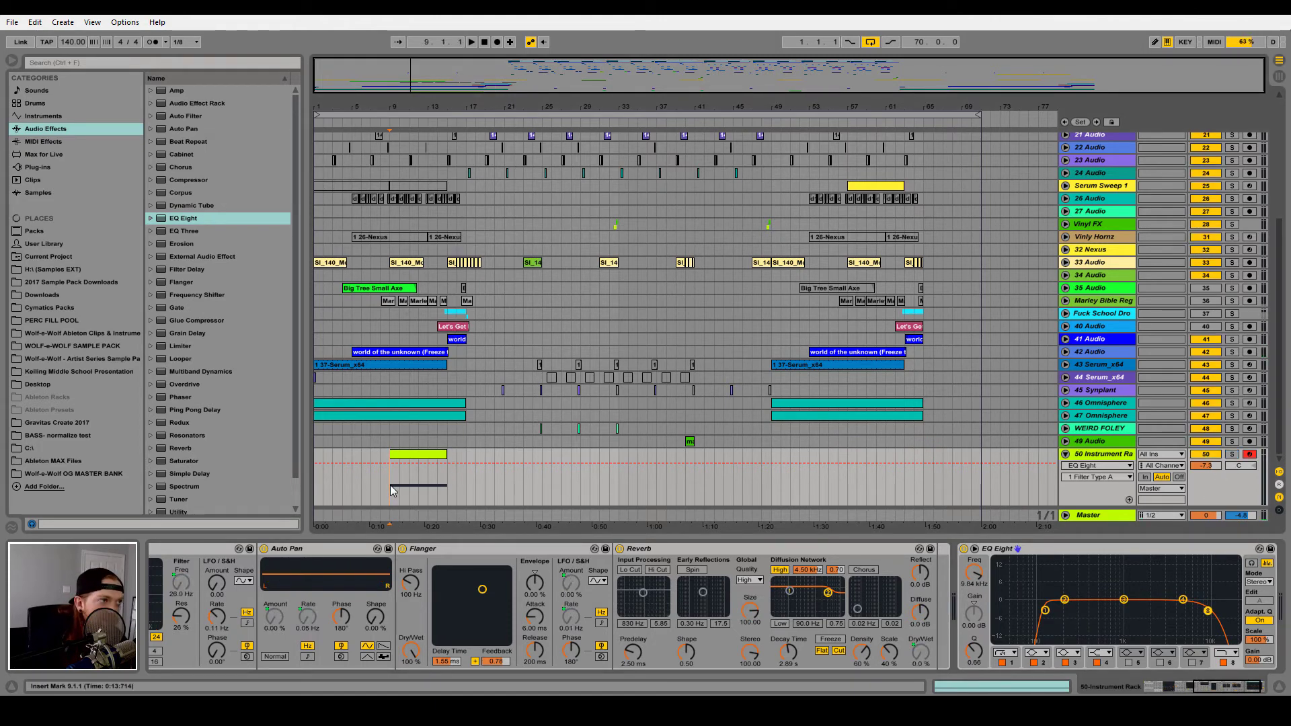
{"action": "key", "text": "space"}
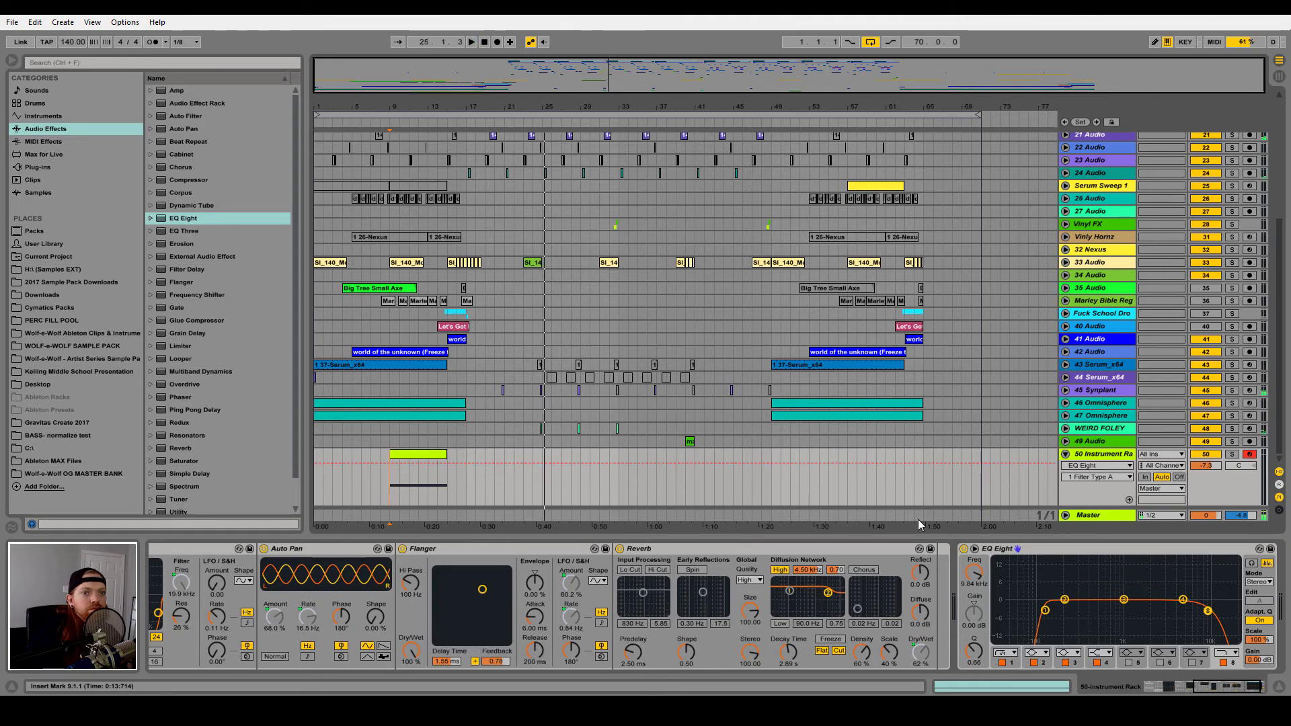
Step: Fold EQ Eight, Reverb, Flanger, Auto Pan, Operator and Auto Filter inside the rack
{"action": "left_click", "coordinate": [1249, 690]}
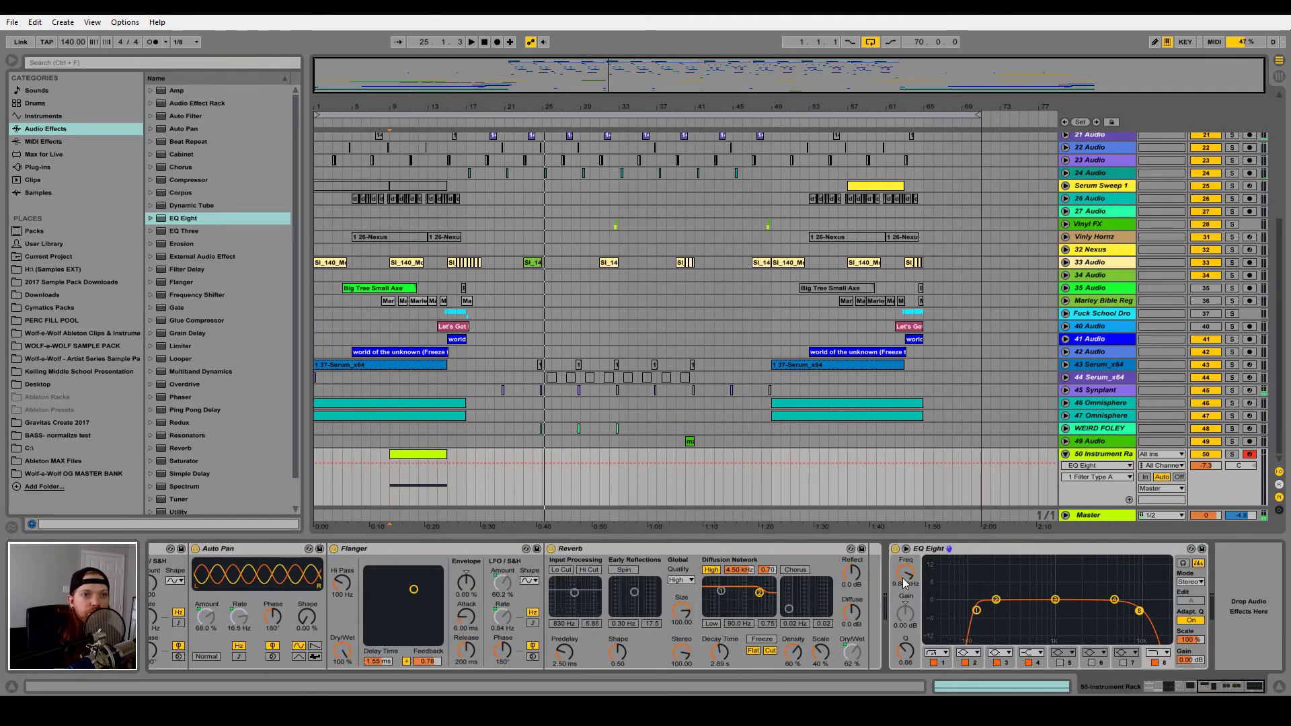
{"action": "left_click", "coordinate": [988, 550]}
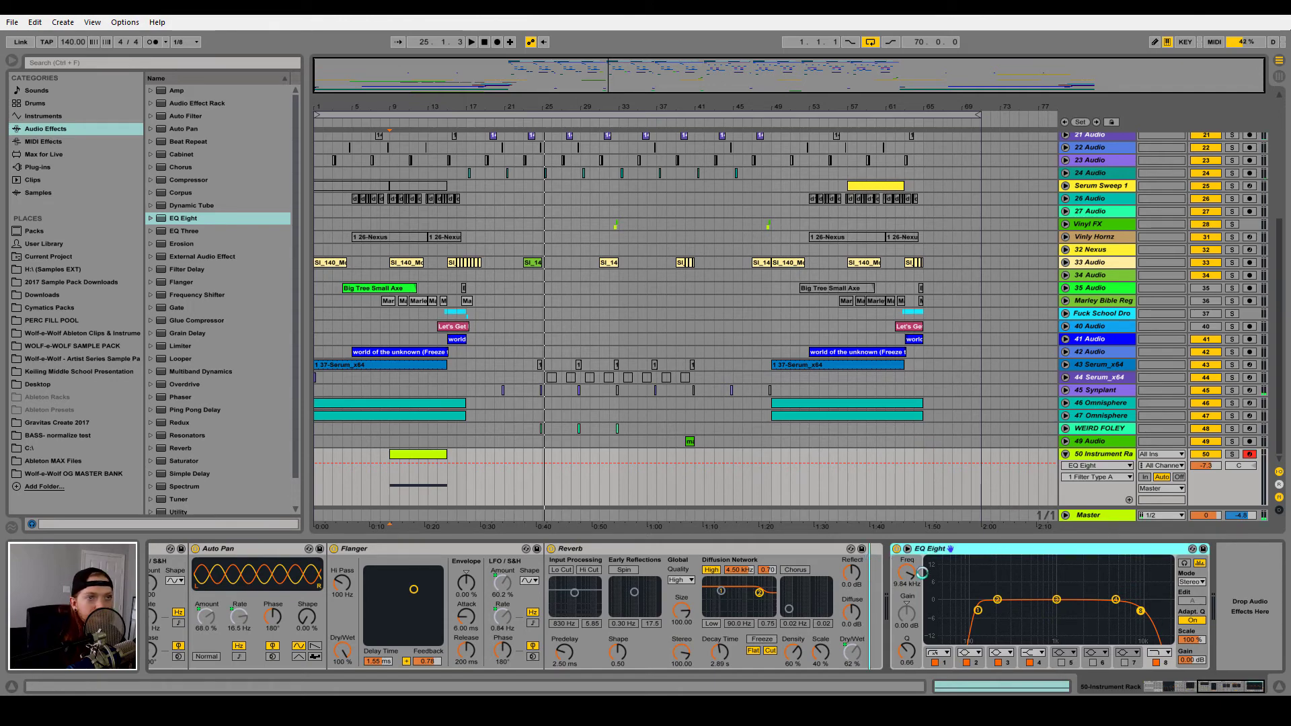
{"action": "double_click", "coordinate": [968, 550]}
{"action": "double_click", "coordinate": [675, 545]}
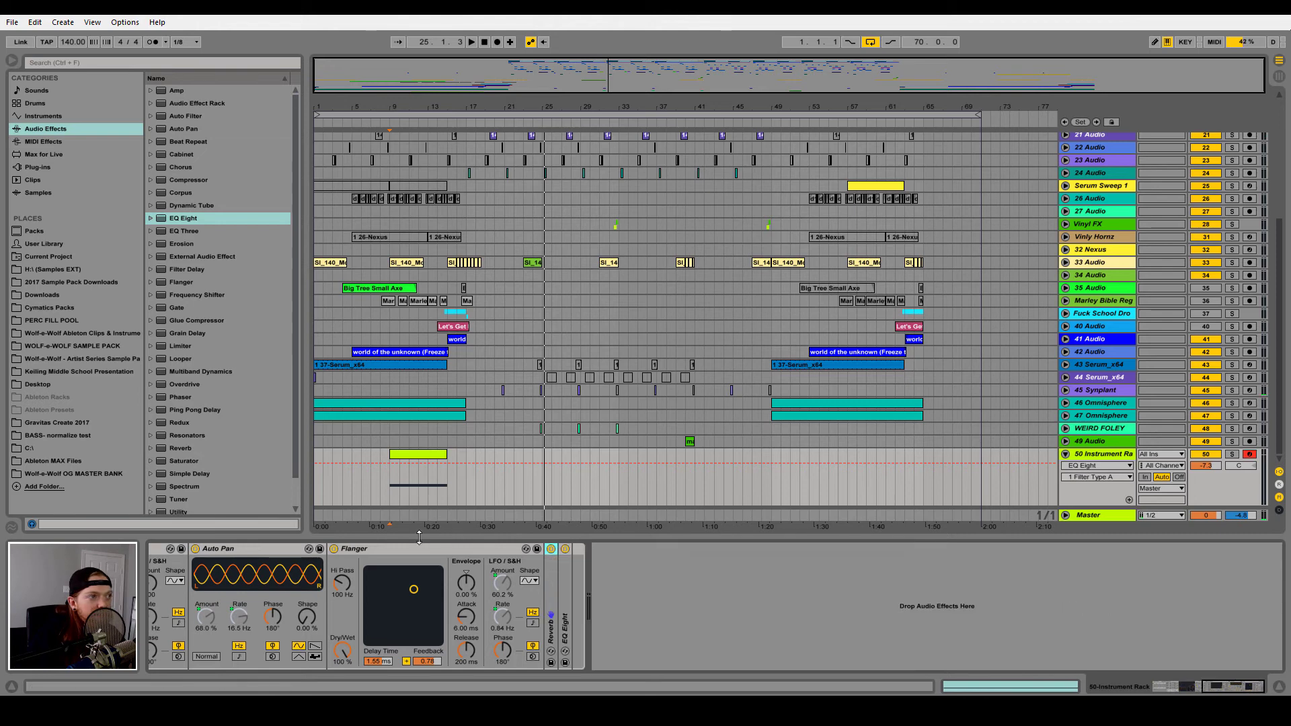
{"action": "double_click", "coordinate": [377, 548]}
{"action": "double_click", "coordinate": [234, 548]}
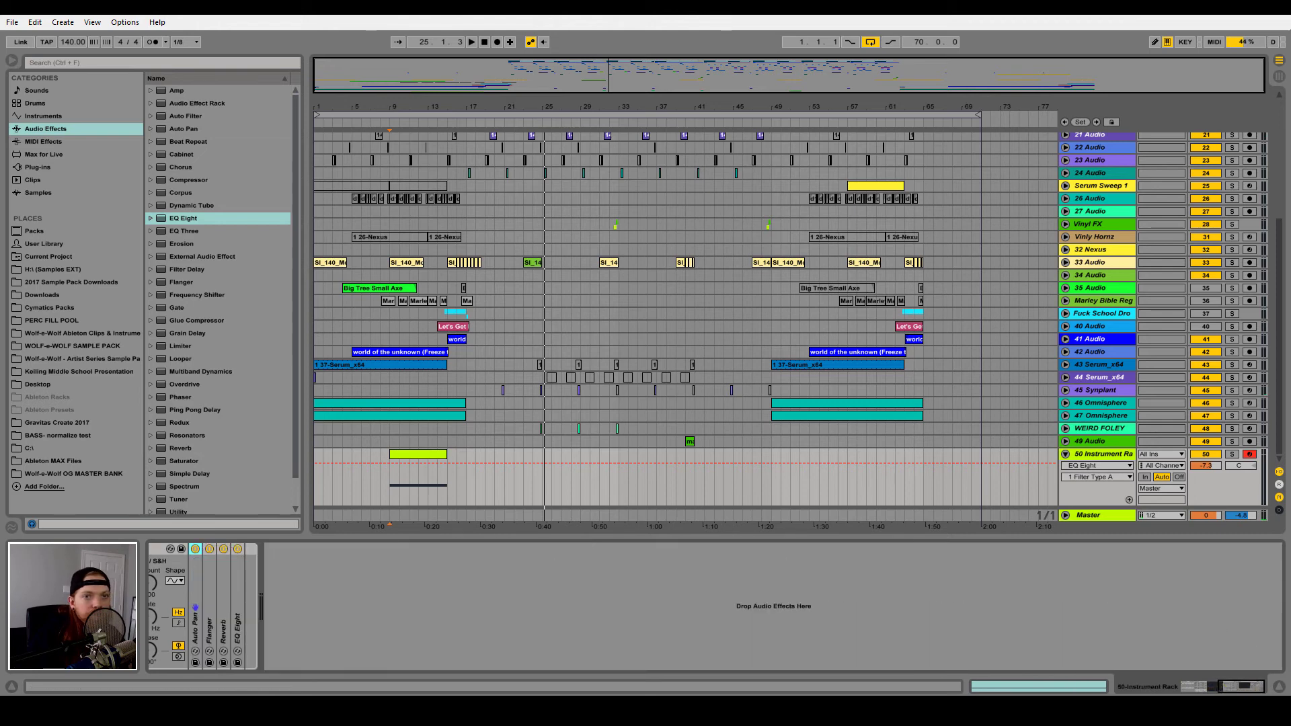
{"action": "left_click_drag", "start_coordinate": [1241, 686], "coordinate": [1185, 694]}
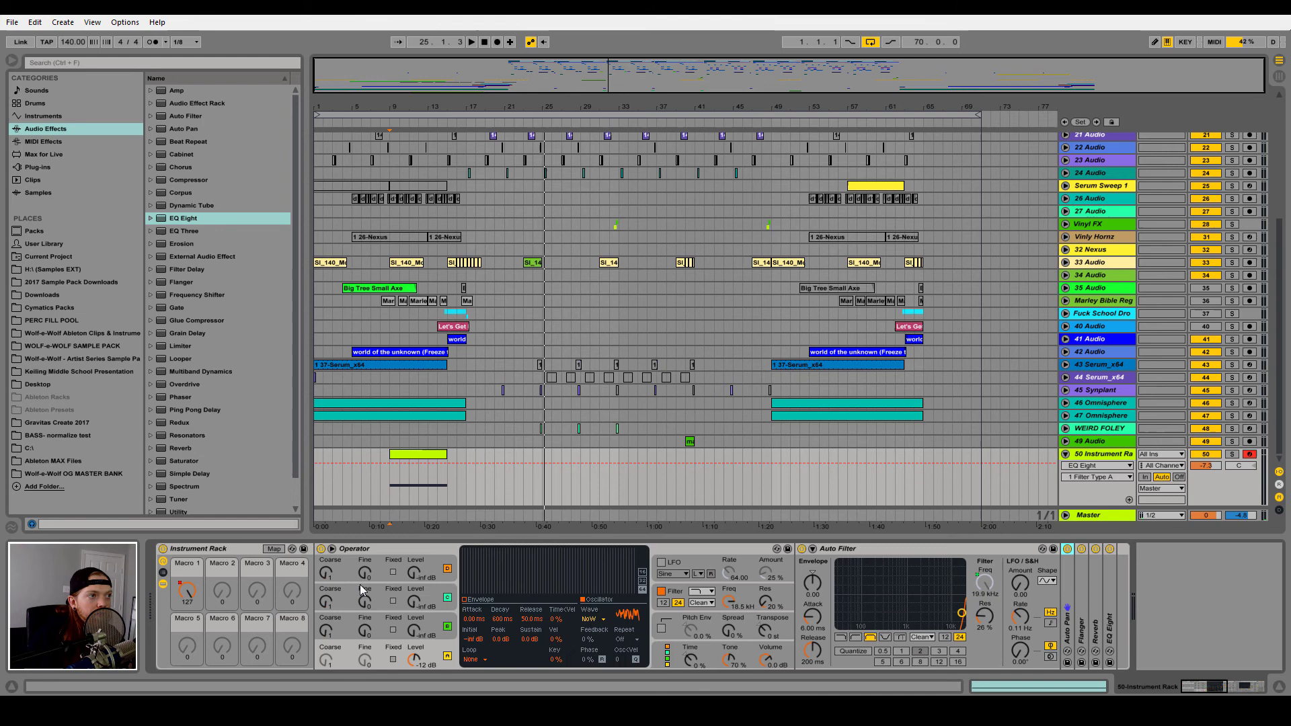
{"action": "double_click", "coordinate": [378, 548]}
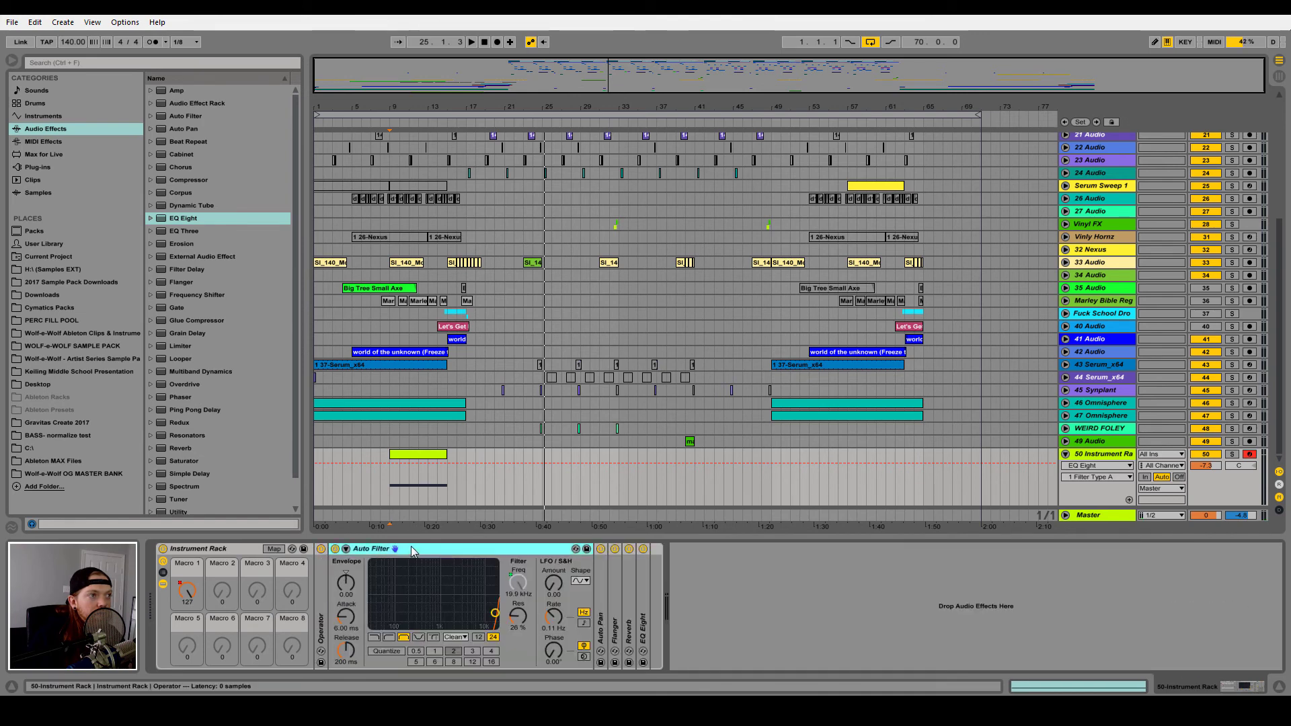
{"action": "double_click", "coordinate": [410, 546]}
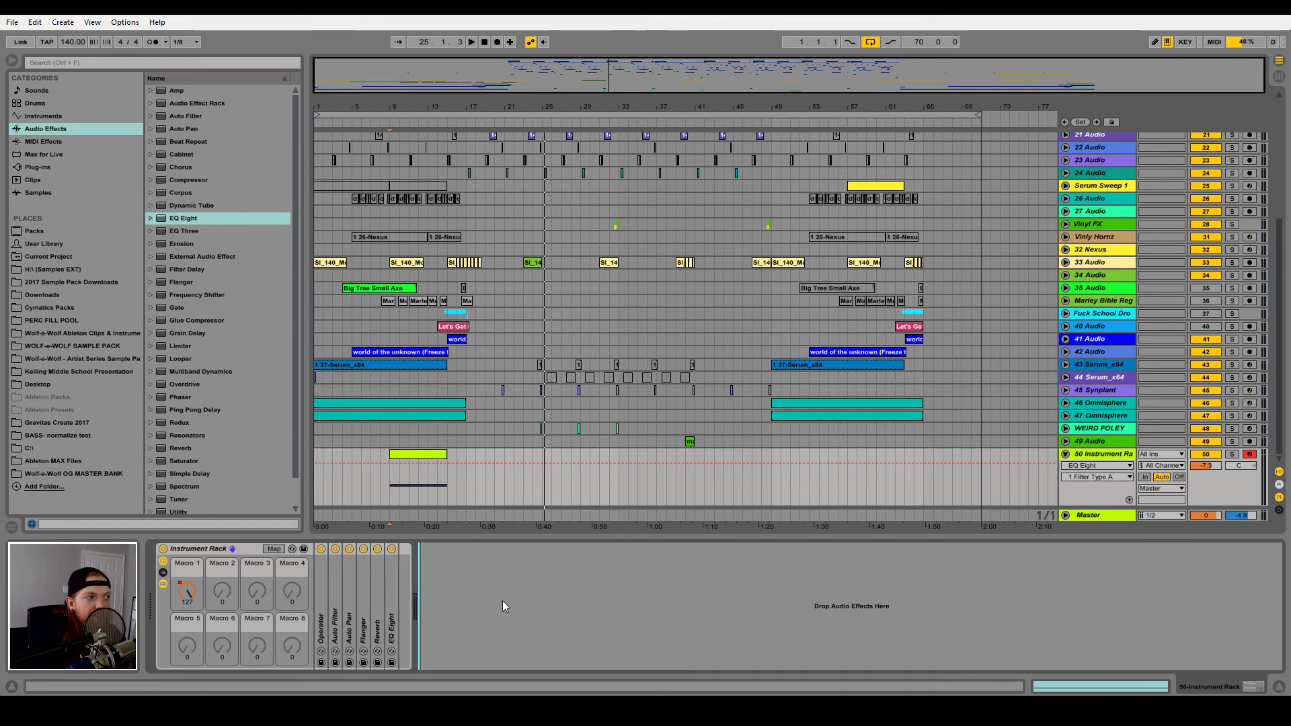
Step: Rename the Instrument Rack to 'White Noise Riser'
{"action": "right_click", "coordinate": [202, 558]}
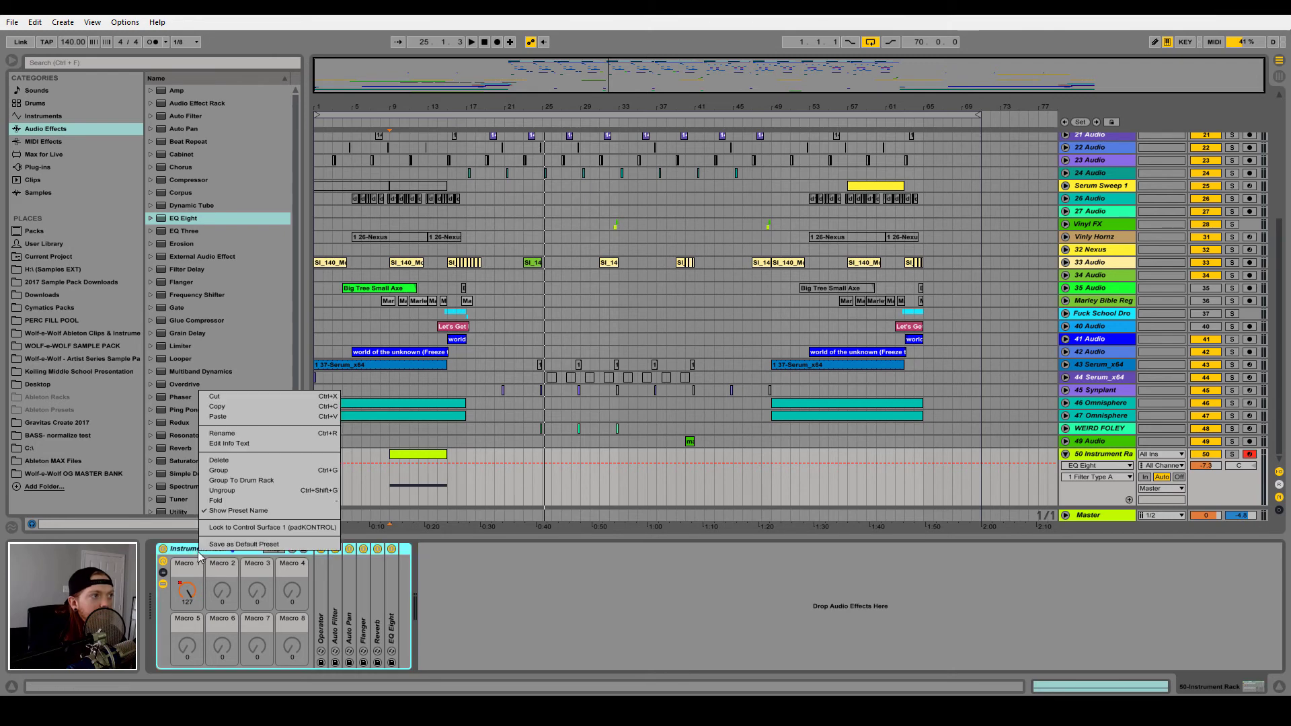
{"action": "left_click", "coordinate": [234, 436]}
{"action": "type", "text": "White Noise Riser"}
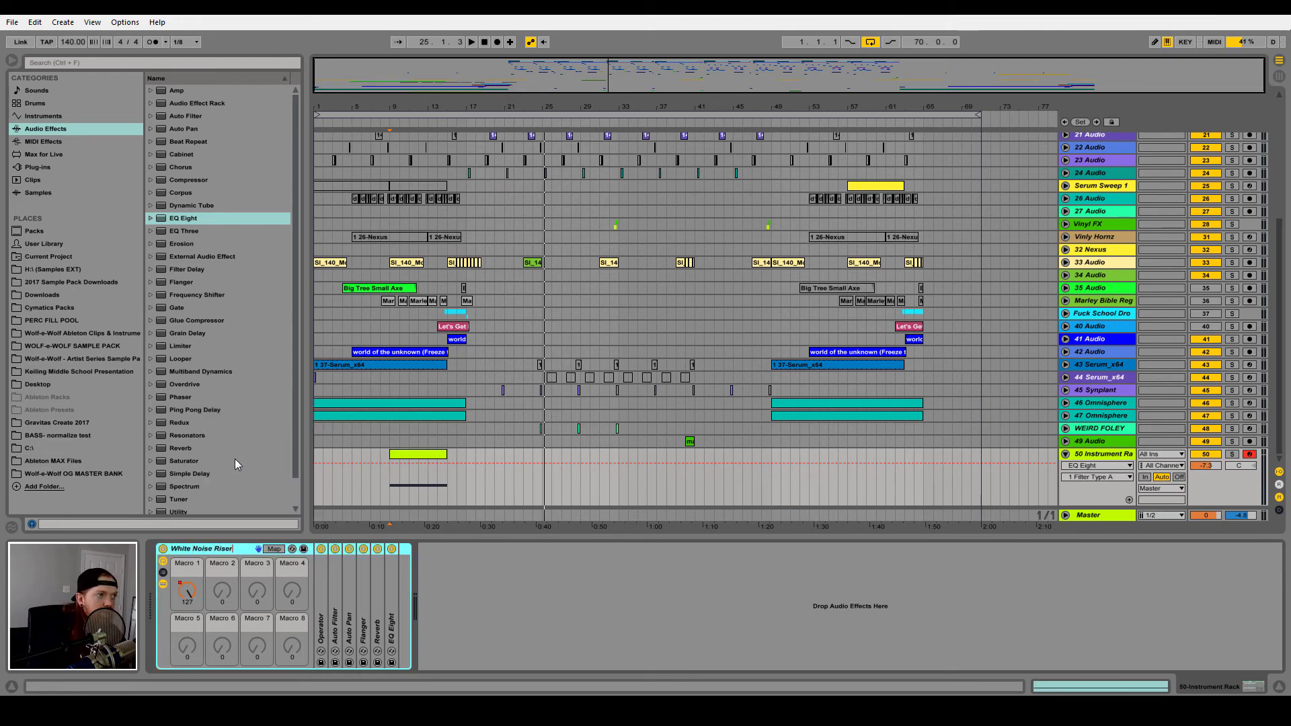
{"action": "key", "text": "Return"}
{"action": "left_click", "coordinate": [37, 90]}
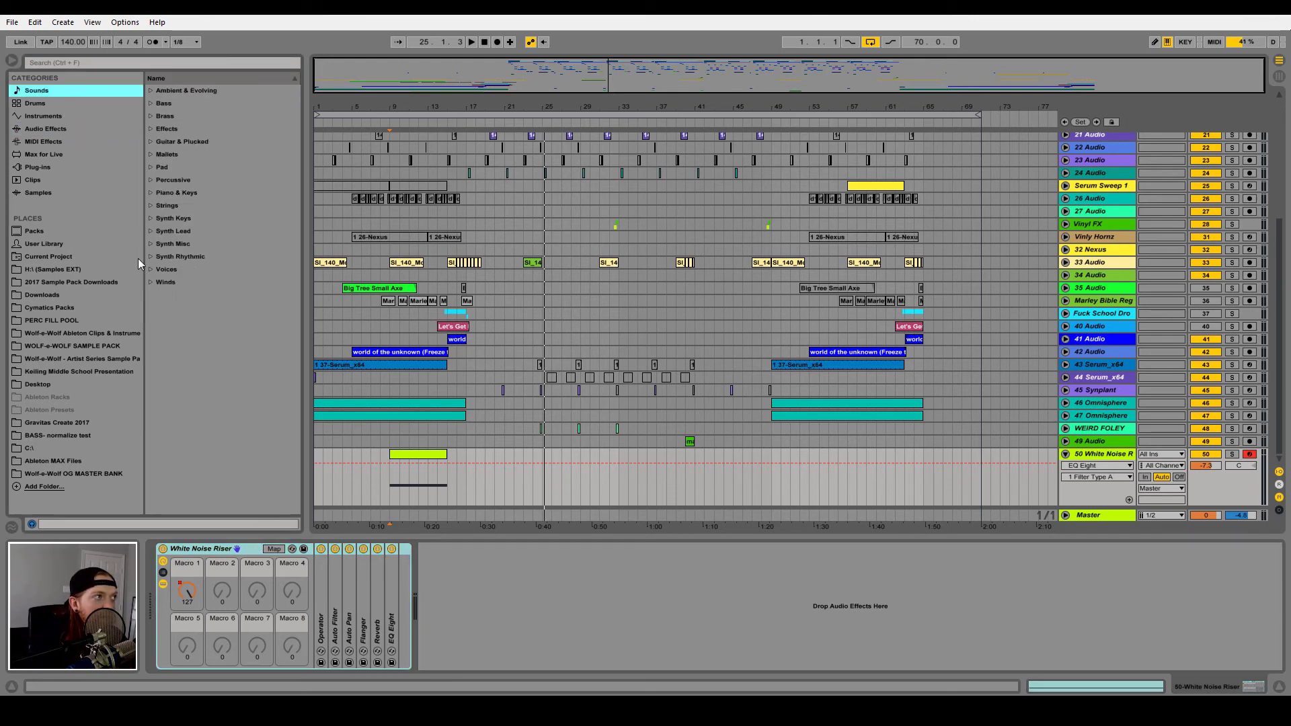
Step: Save the rack as the preset 'White Noise Riser.adg' in the clips and instruments folder
{"action": "left_click", "coordinate": [129, 333]}
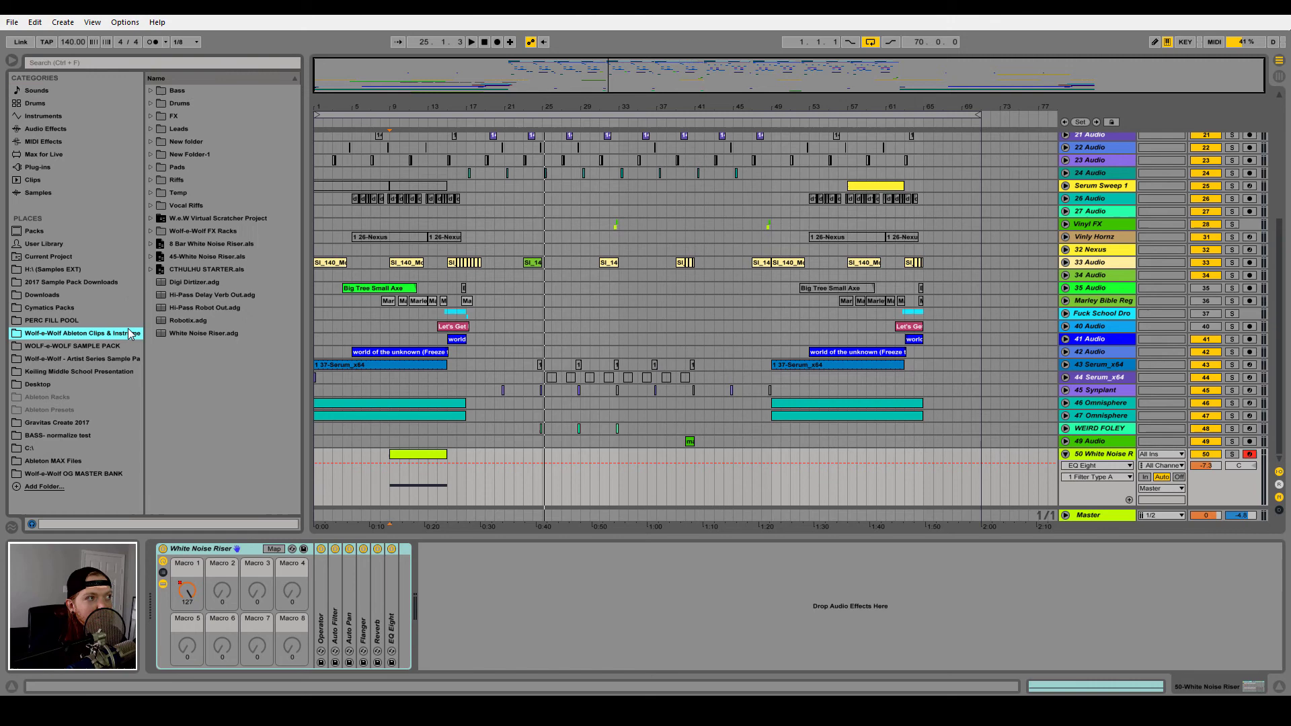
{"action": "left_click", "coordinate": [188, 282]}
{"action": "left_click", "coordinate": [217, 550]}
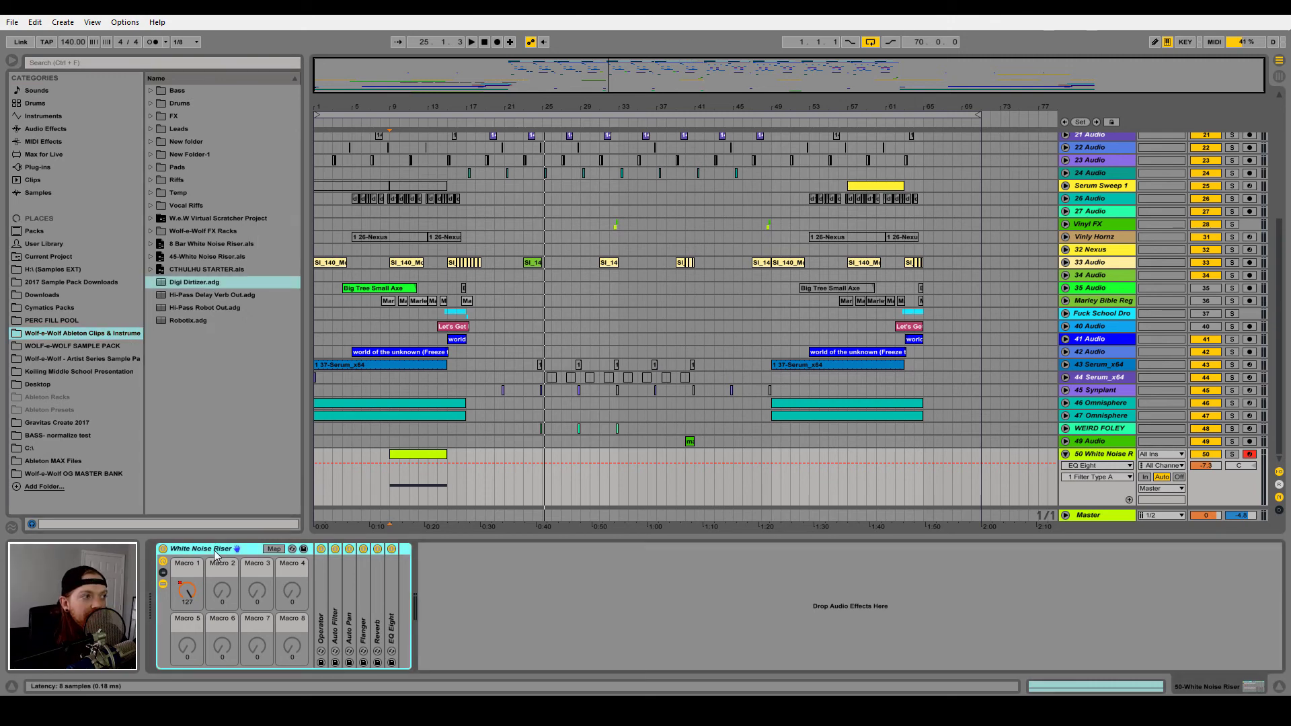
{"action": "left_click_drag", "start_coordinate": [200, 383], "coordinate": [200, 384]}
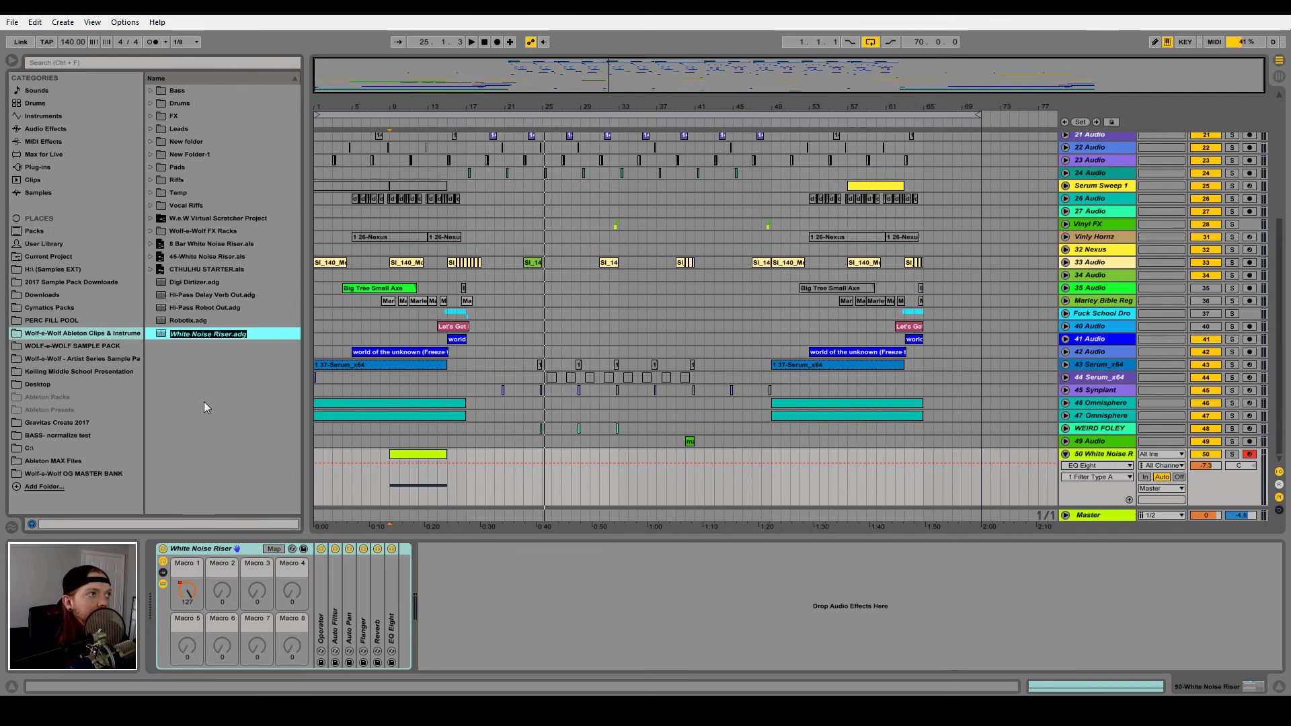
{"action": "key", "text": "Return"}
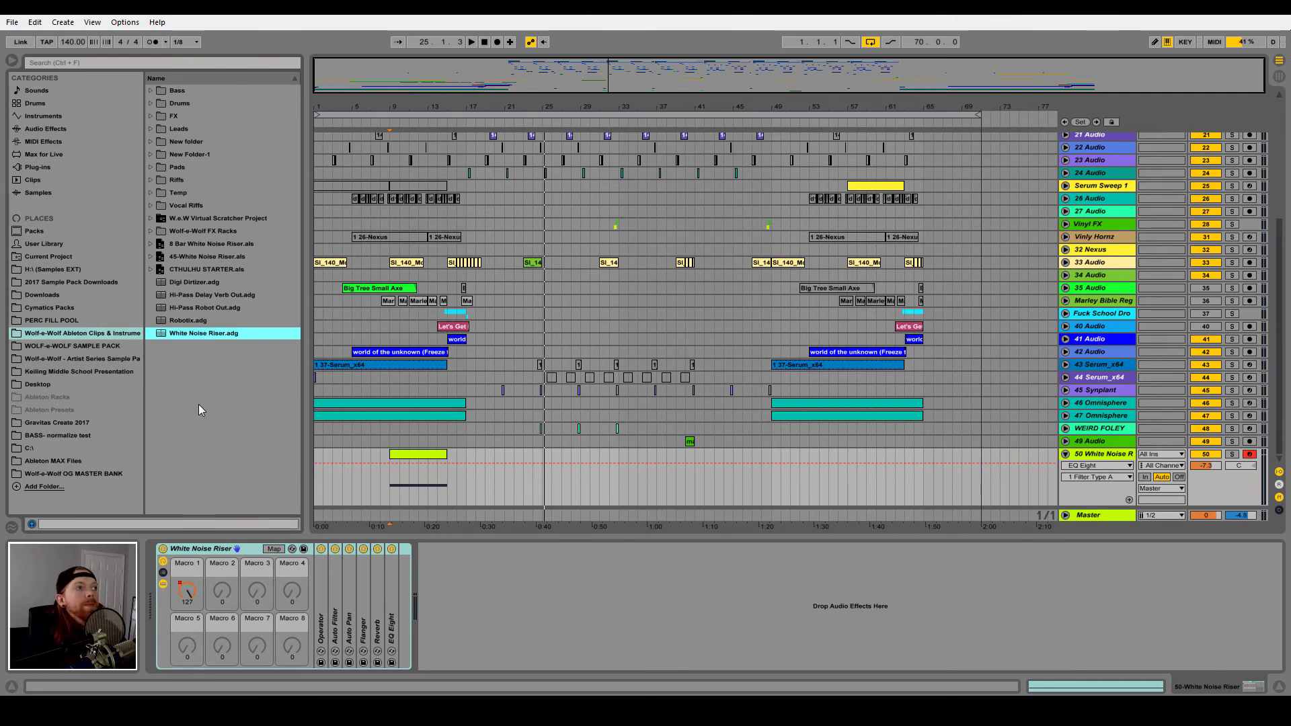
Step: Load the saved 'White Noise Riser.adg' preset onto a new track 51
{"action": "left_click", "coordinate": [1065, 460]}
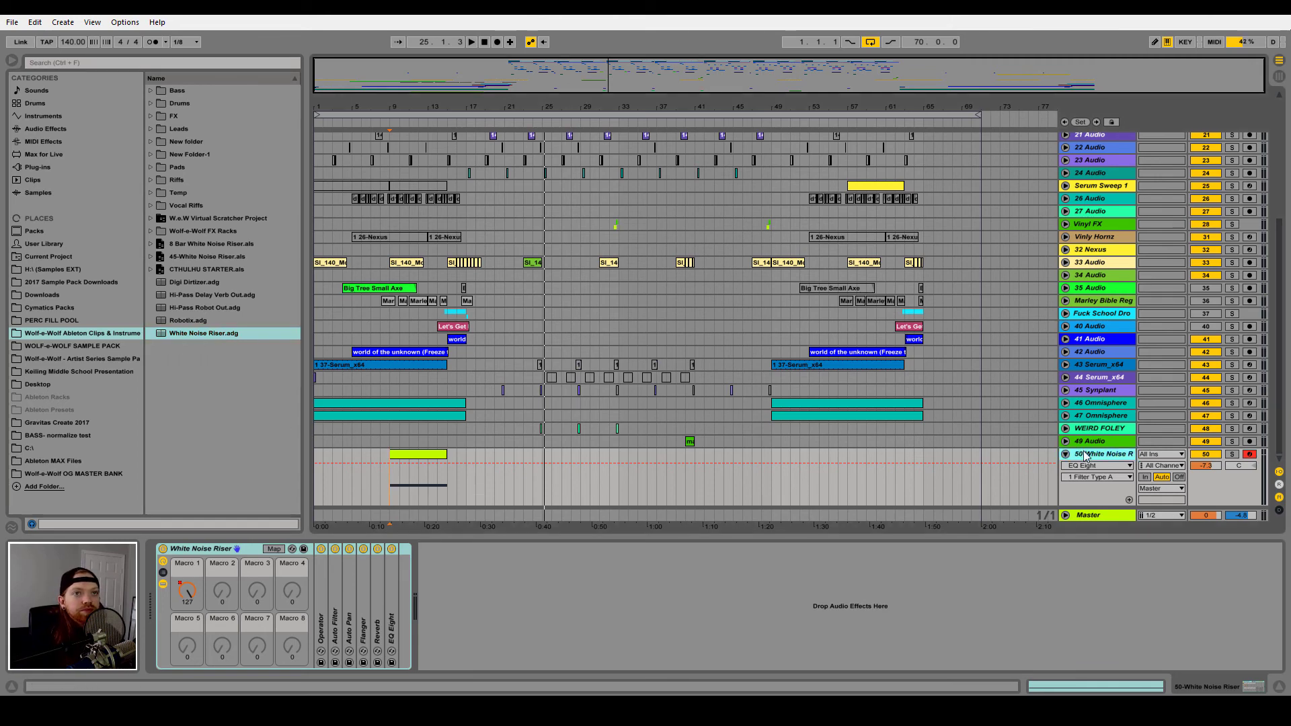
{"action": "left_click", "coordinate": [1065, 455]}
{"action": "left_click_drag", "start_coordinate": [200, 337], "coordinate": [1086, 494]}
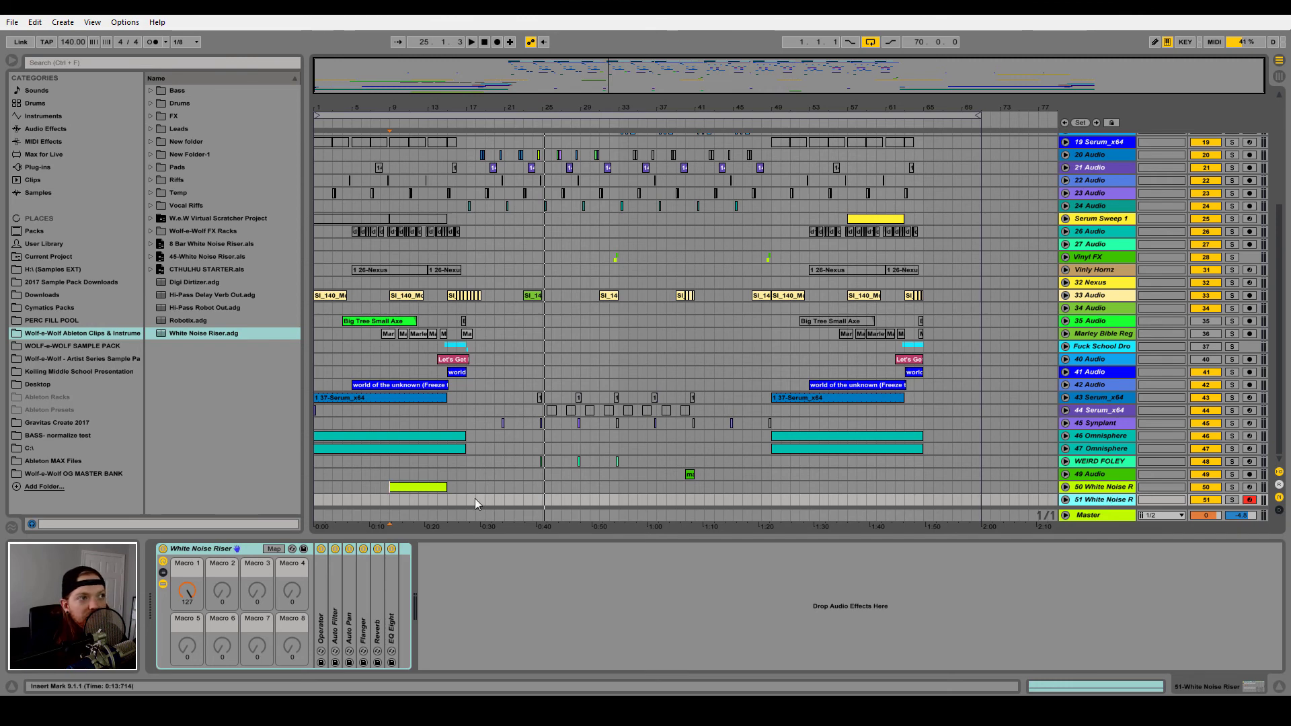
Step: Save track 50 as '50-White Noise Riser.als' and add its track as new track 52
{"action": "left_click", "coordinate": [1105, 488]}
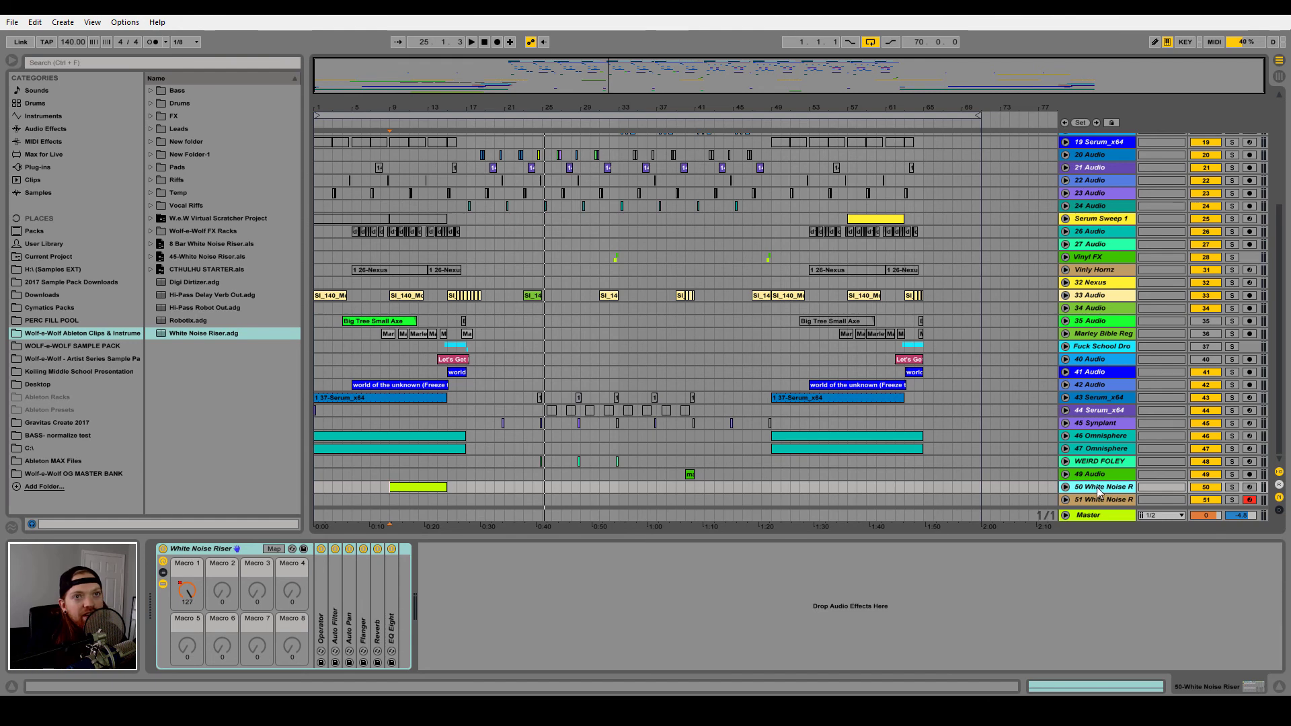
{"action": "left_click", "coordinate": [201, 358]}
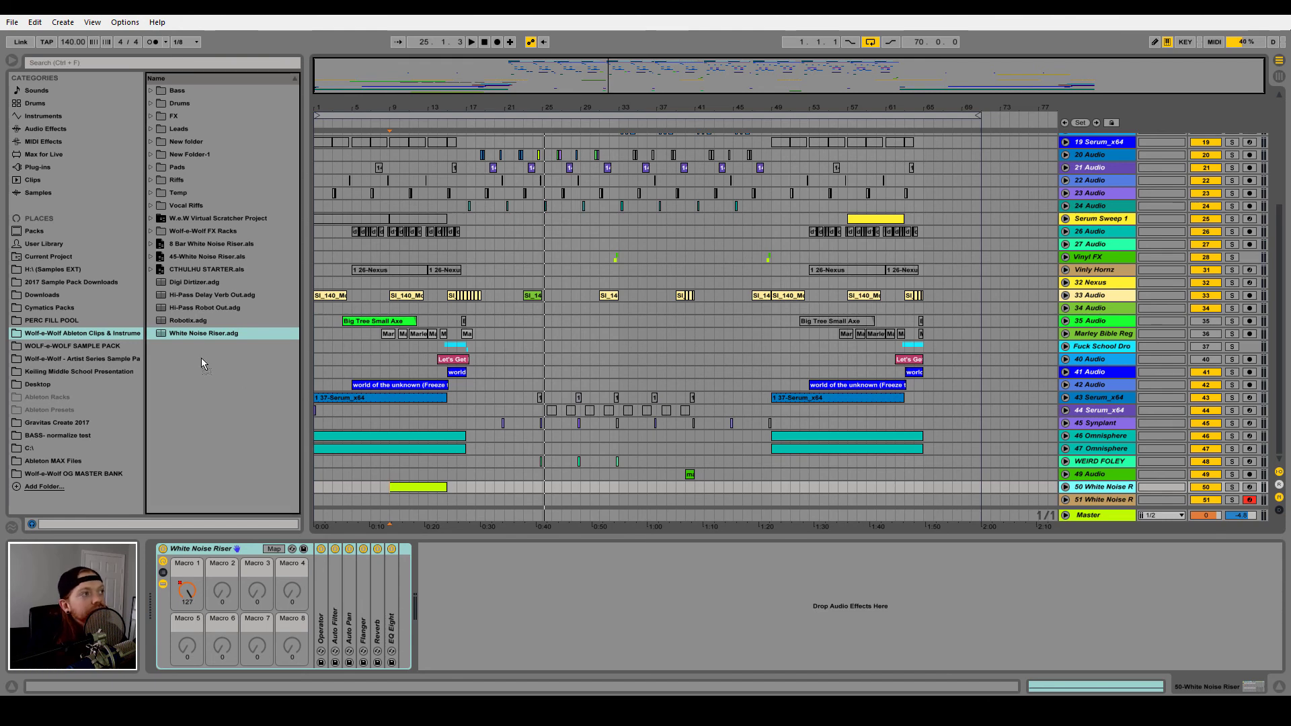
{"action": "key", "text": "ctrl+v"}
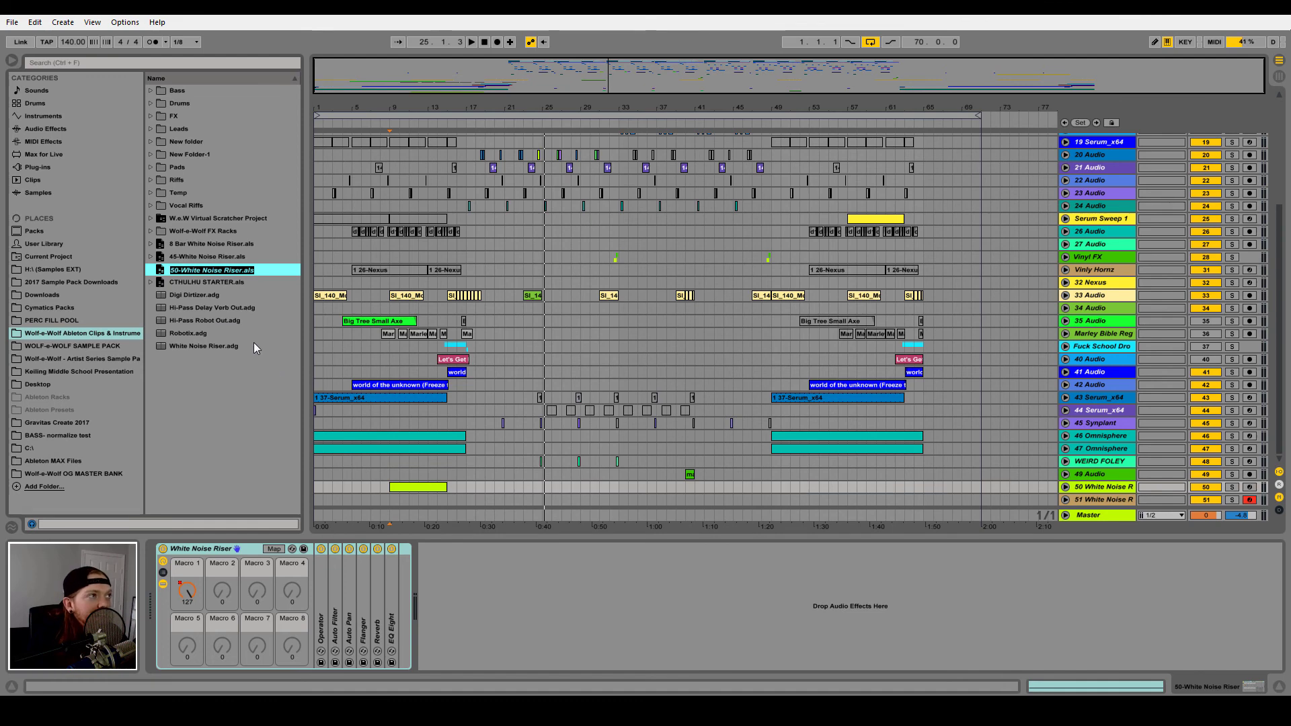
{"action": "key", "text": "Return"}
{"action": "left_click", "coordinate": [151, 270]}
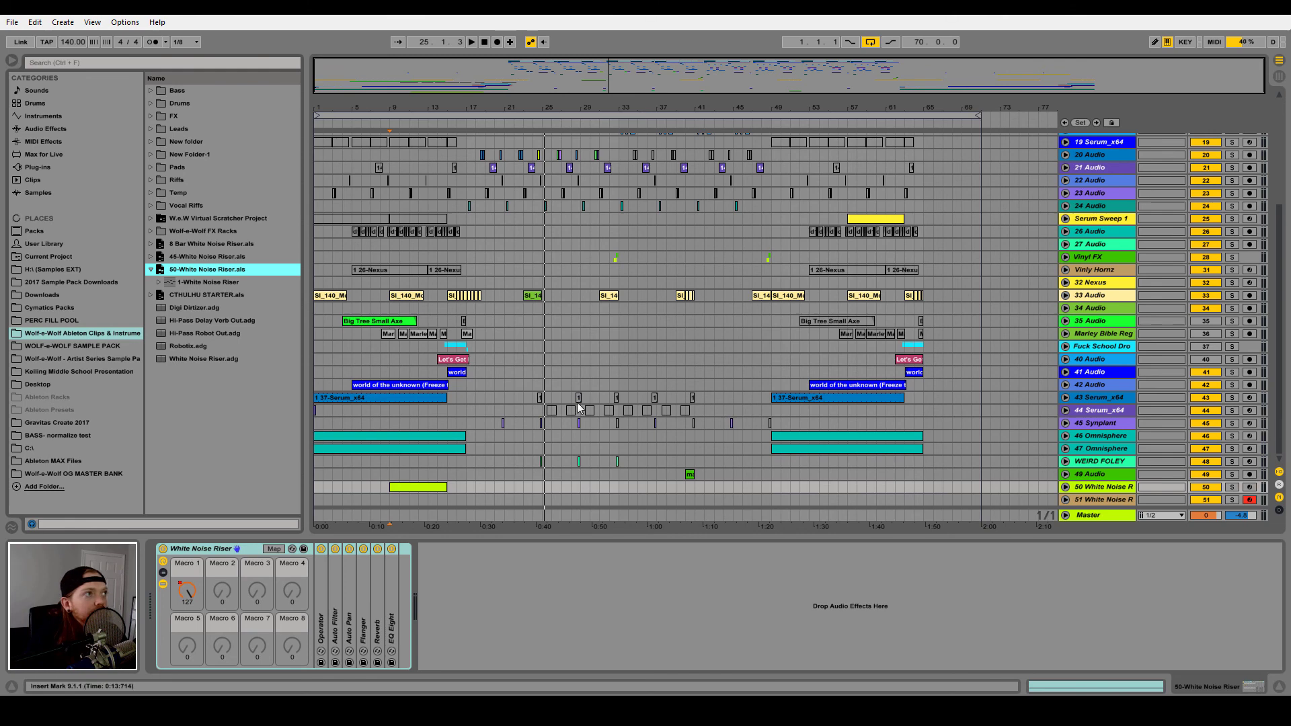
{"action": "left_click_drag", "start_coordinate": [196, 280], "coordinate": [1065, 503]}
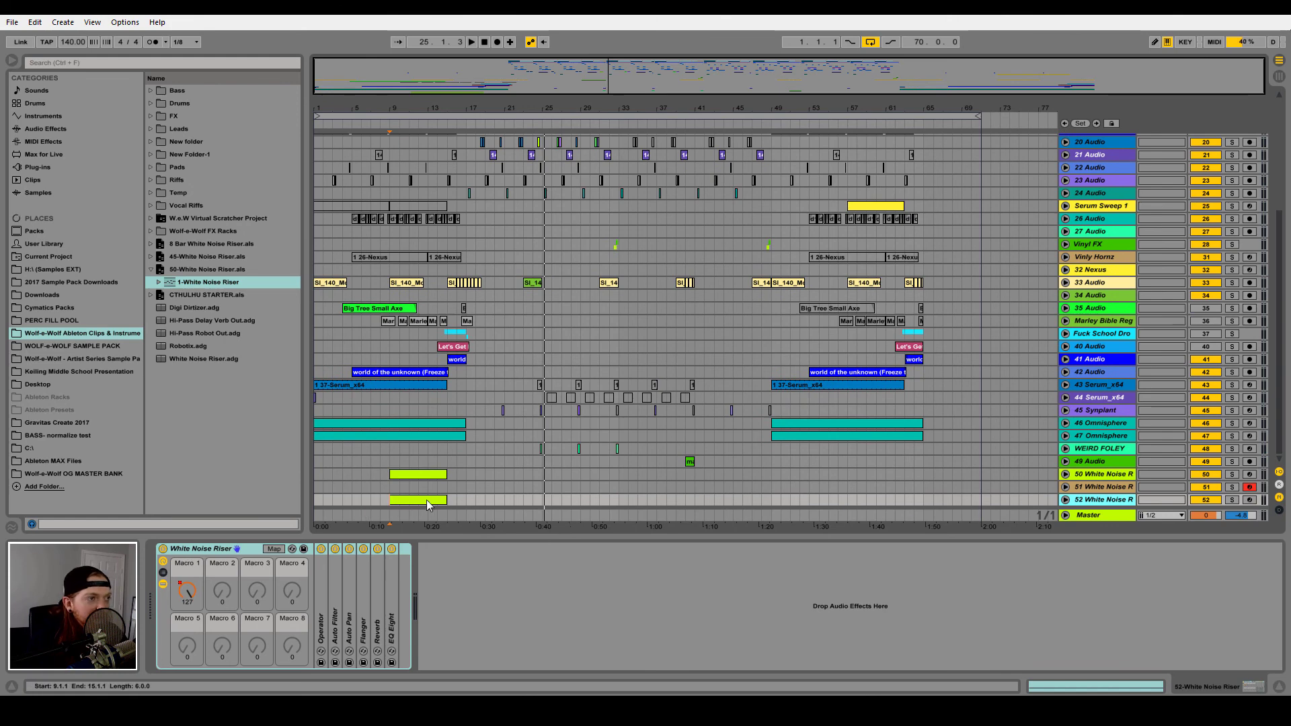